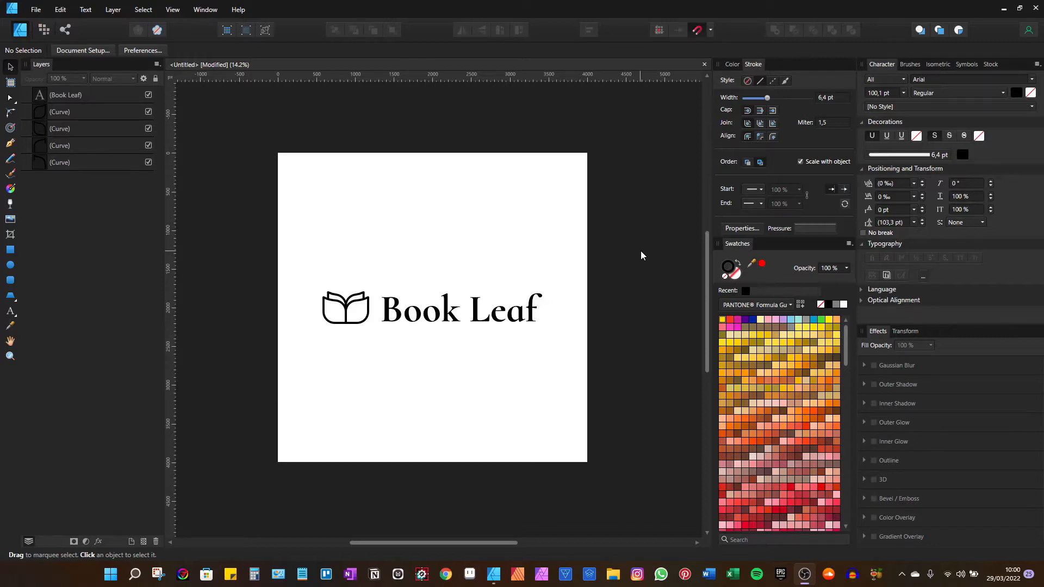
Examine the finished Book Leaf logo, looking closely at the book-shaped icon and its lettering.
scroll(348, 304, up, 5)
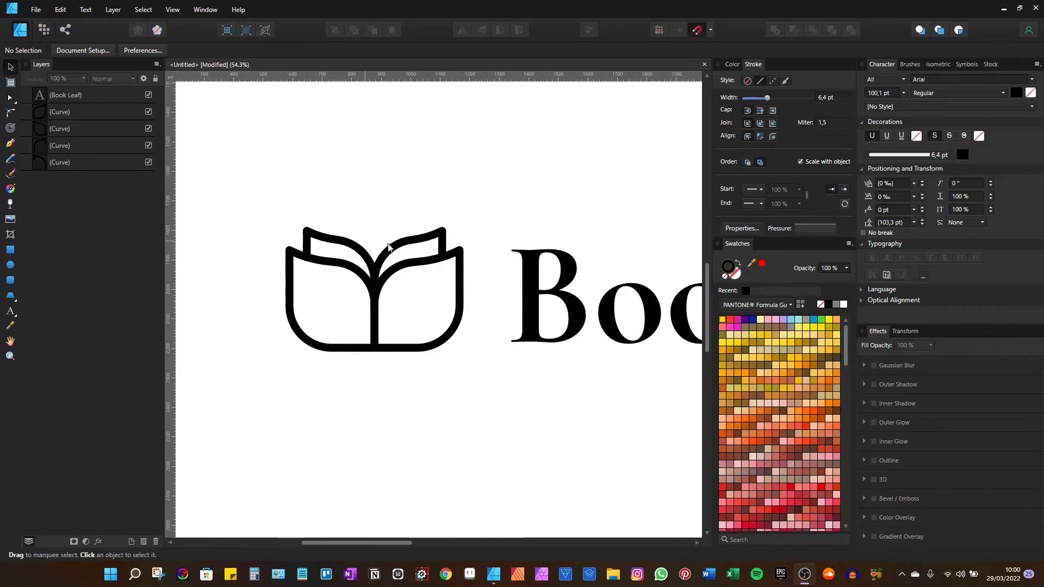
key(ctrl+0)
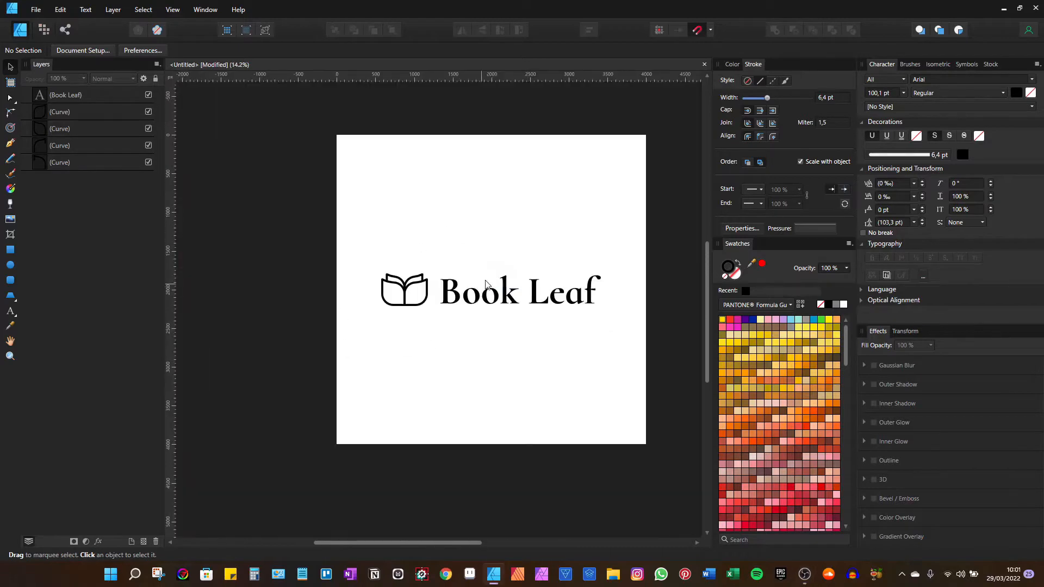
key(space)
drag(536, 252, 502, 268)
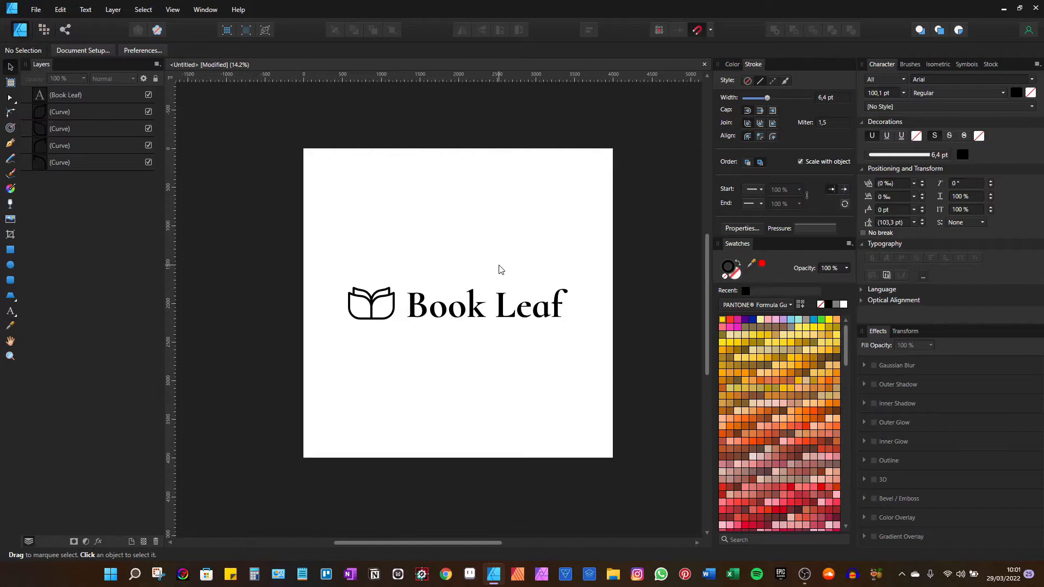
scroll(358, 291, up, 4)
mouse_move(537, 254)
mouse_down()
mouse_move(277, 445)
mouse_move(537, 253)
mouse_up()
scroll(550, 254, down, 2)
scroll(549, 253, down, 3)
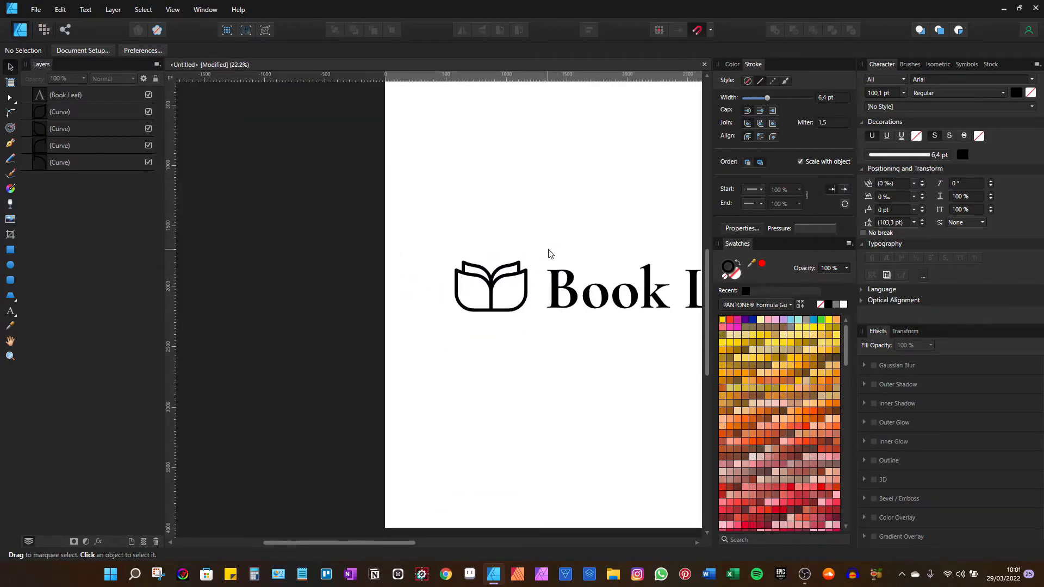
drag(612, 217, 449, 254)
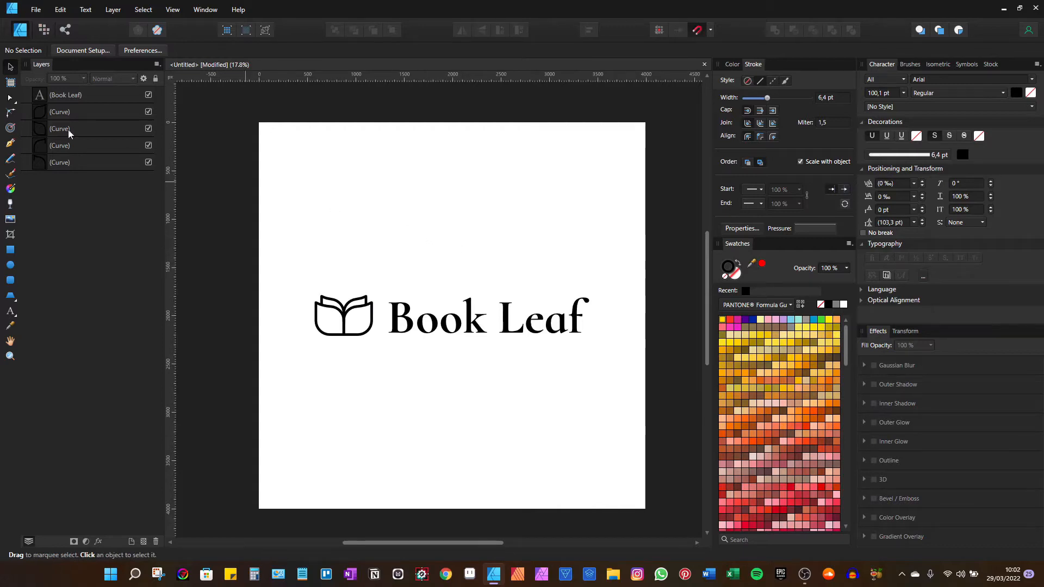
Create a new 4000 × 4000 px document from the Illustration preset.
click(32, 10)
click(48, 32)
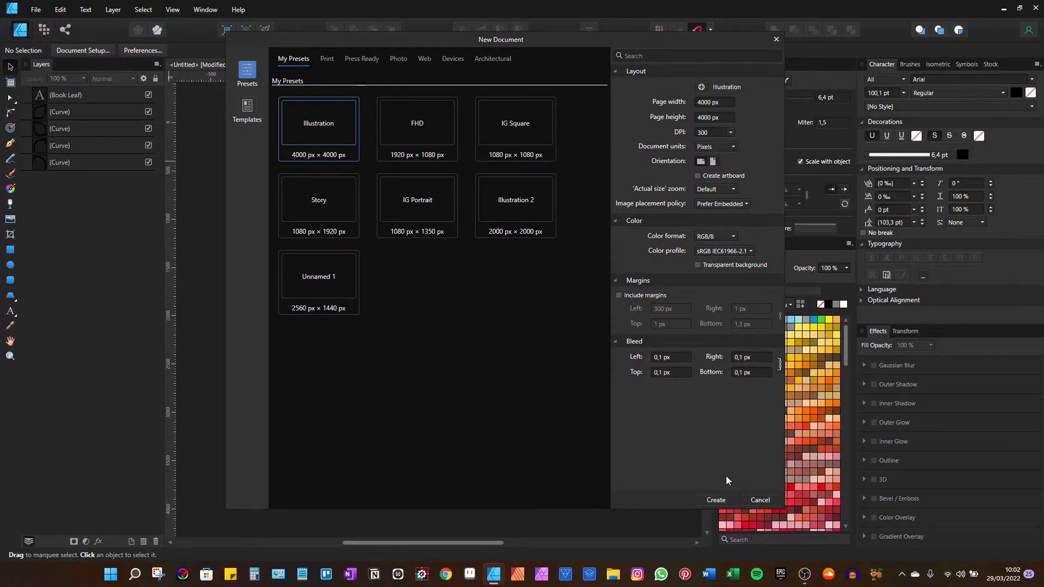
click(710, 500)
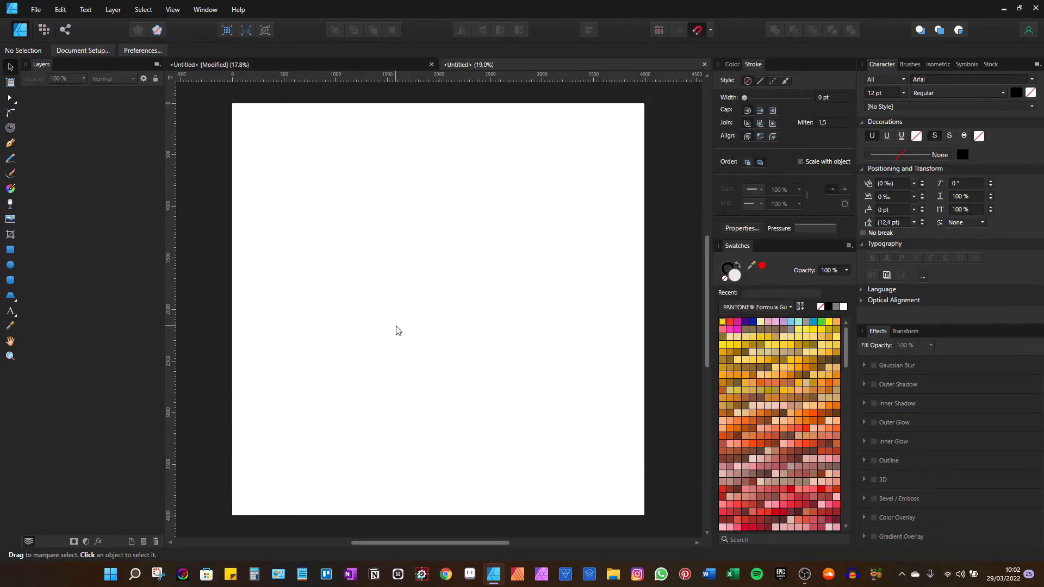
Draw a square about 1300 px wide on the left half of the page and remove its fill.
click(10, 251)
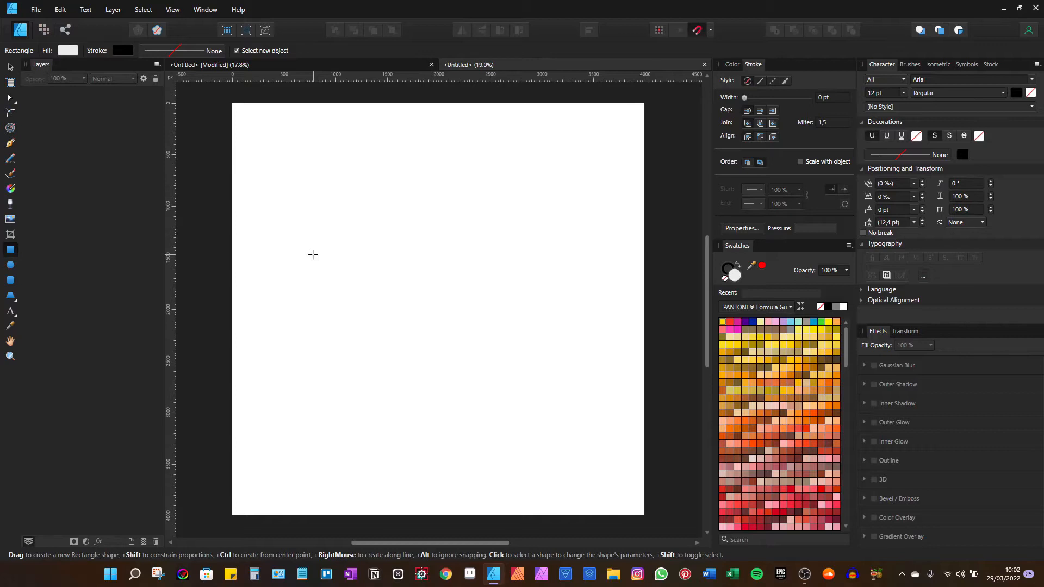
drag(292, 241, 443, 357)
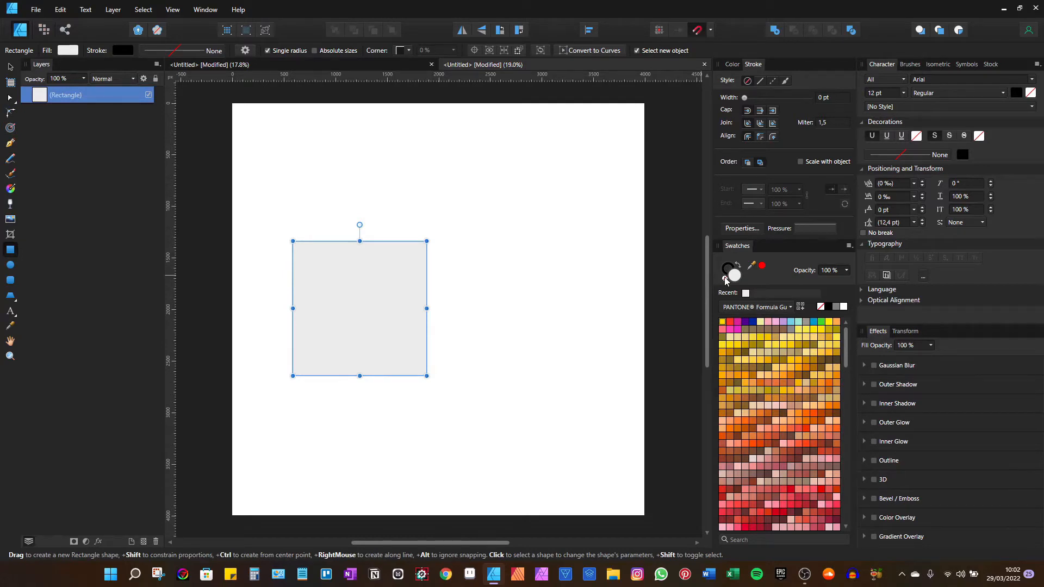
click(724, 278)
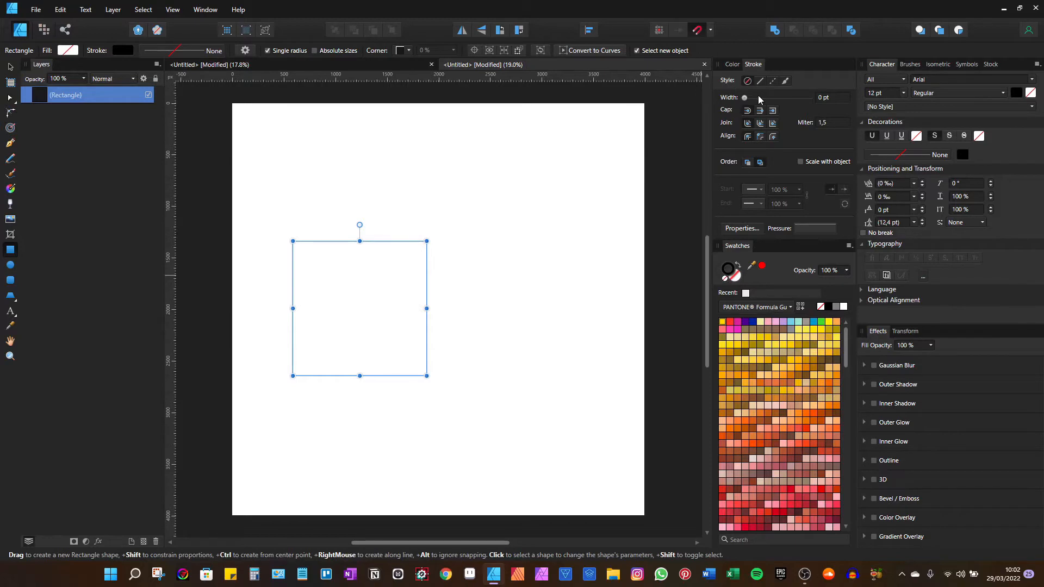
Give the square a 30 pt black stroke and nudge it slightly into position.
drag(745, 97, 778, 100)
scroll(821, 101, up, 2)
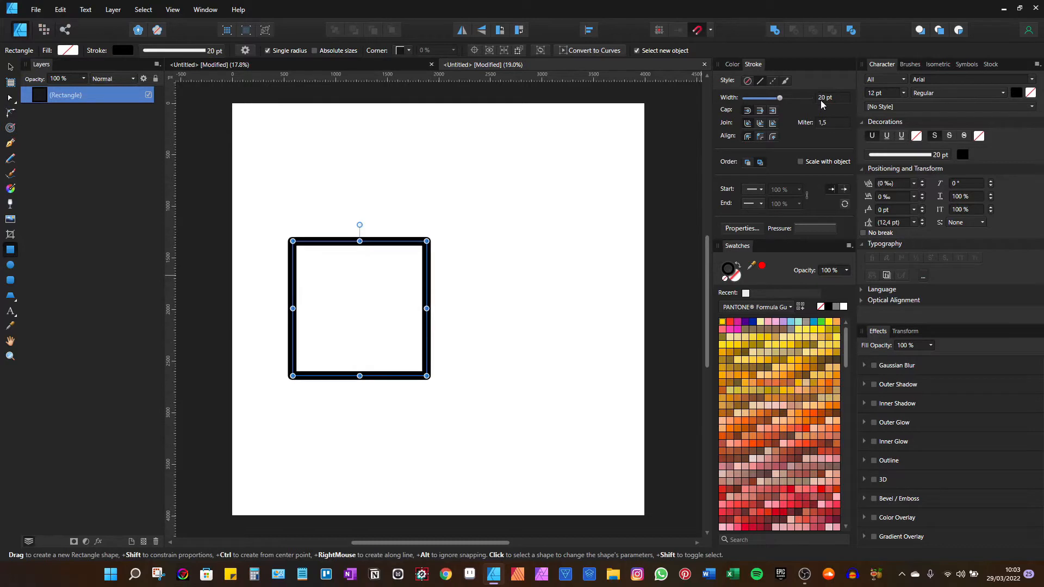
scroll(821, 101, up, 9)
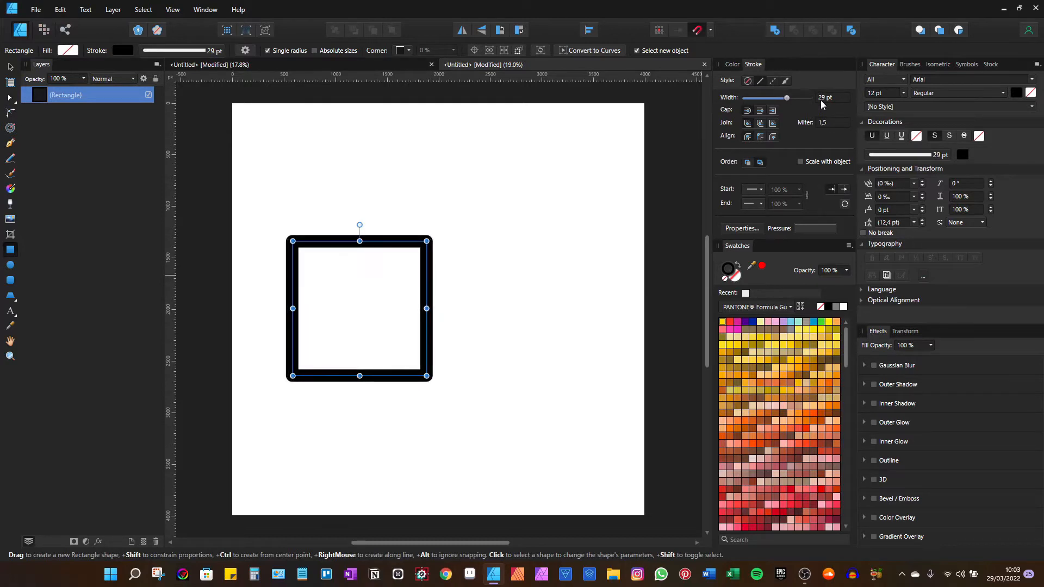
key(v)
drag(353, 262, 351, 263)
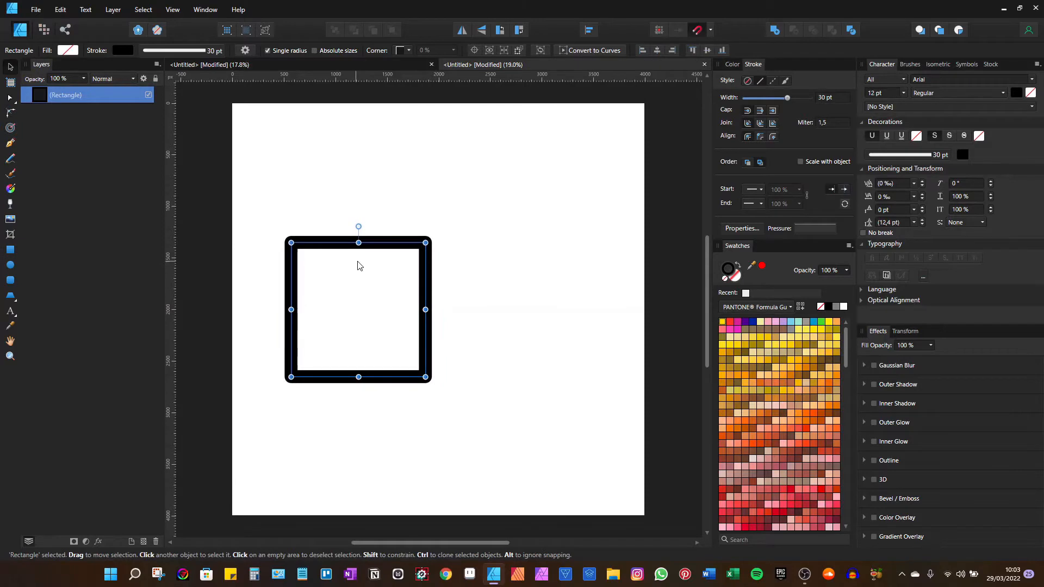
Convert the square to curves and round its upper-right and lower-left corners fully to form a leaf.
click(596, 50)
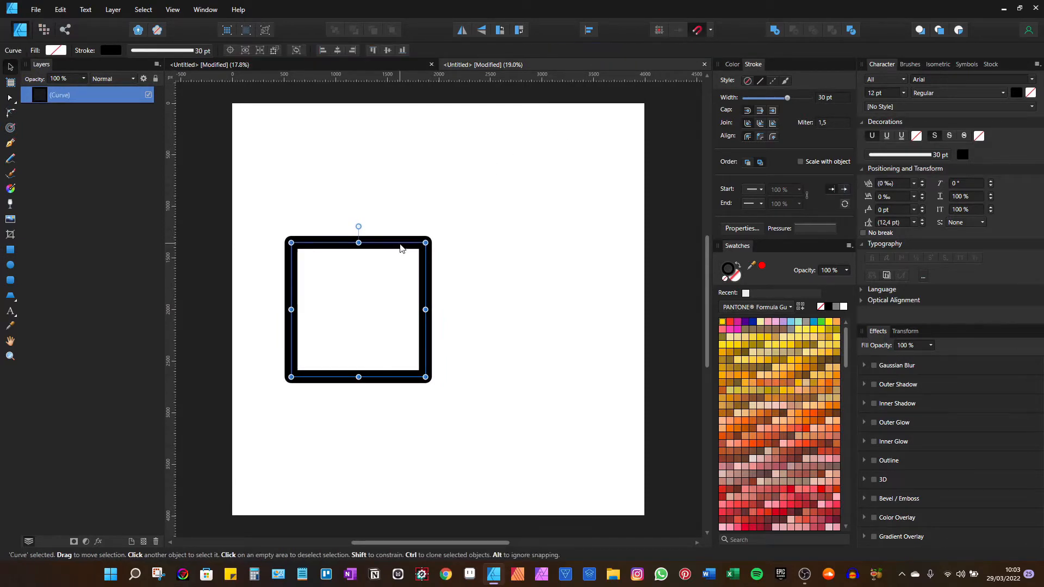
key(a)
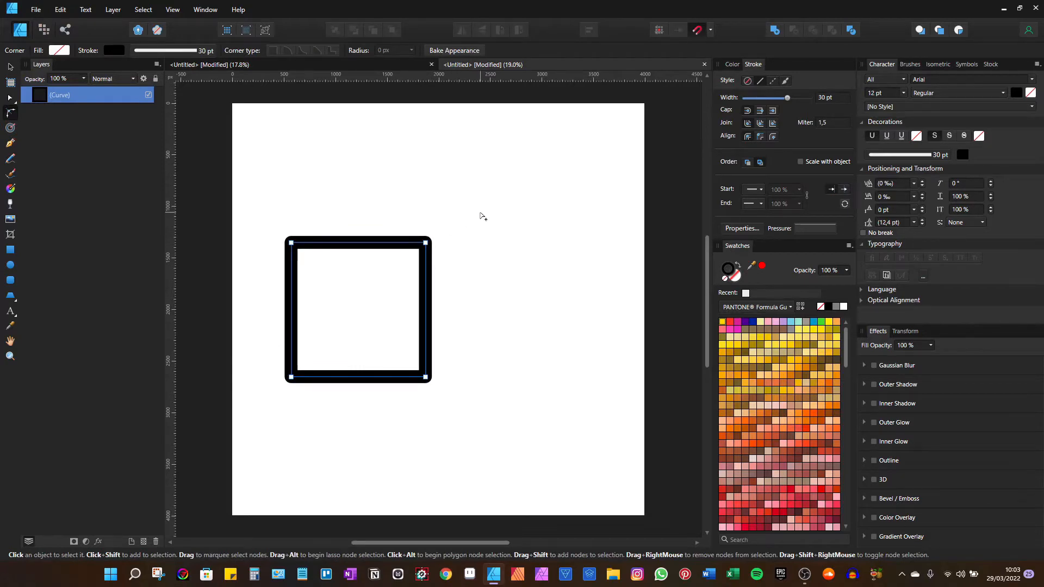
drag(481, 212, 389, 282)
drag(318, 357, 249, 413)
drag(456, 209, 391, 297)
drag(327, 348, 250, 401)
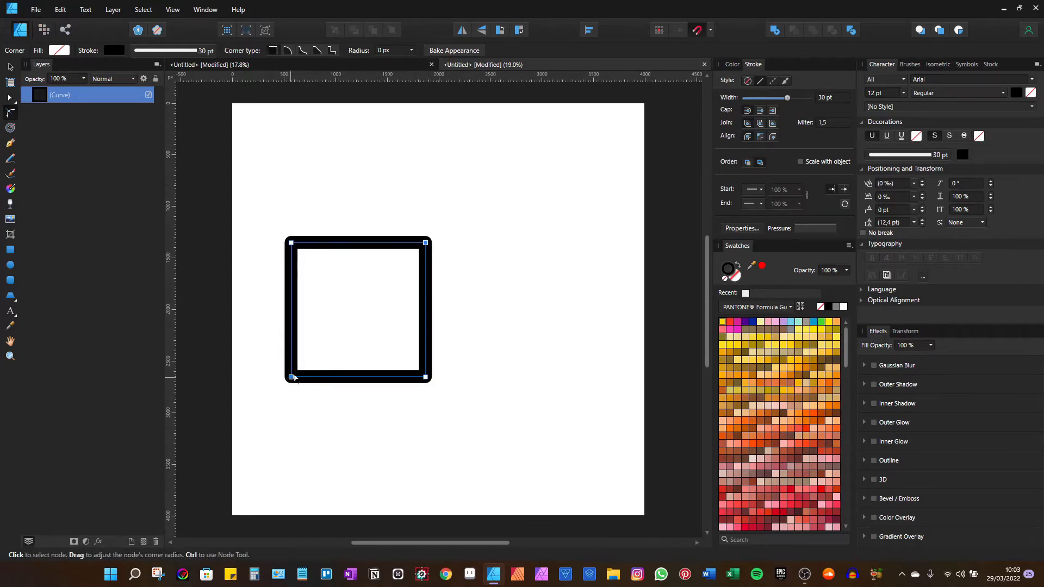
drag(312, 365, 362, 314)
drag(361, 314, 361, 315)
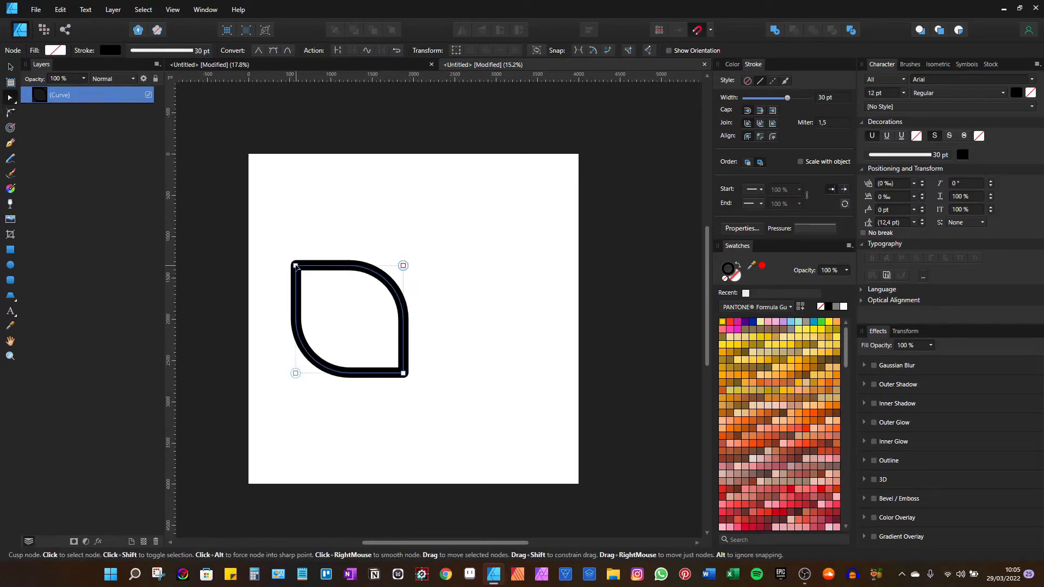
Raise the leaf's upper-left node about 400 px and bend its top edge into a smooth inward curve.
click(296, 266)
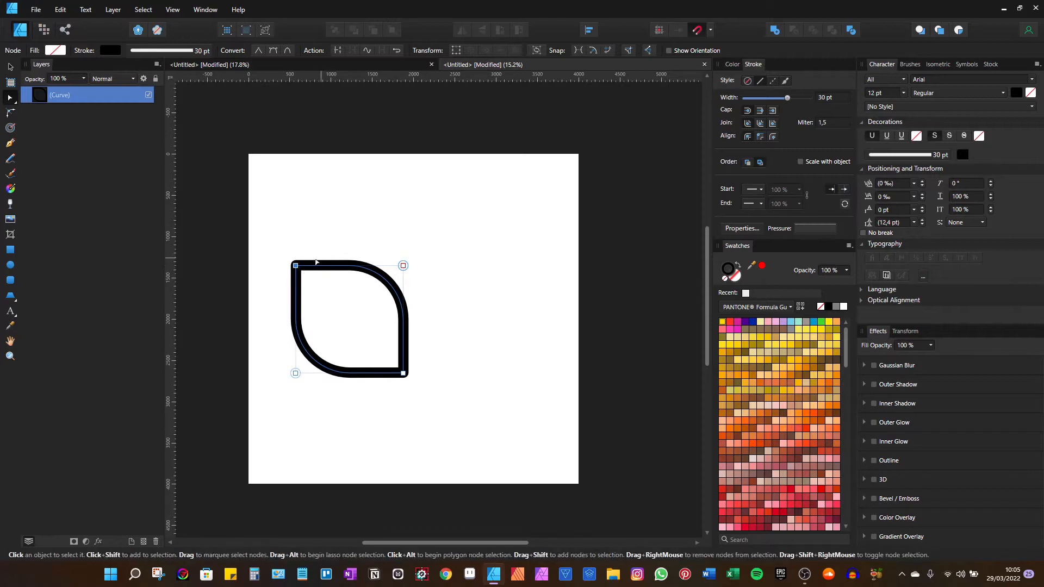
drag(297, 267, 297, 235)
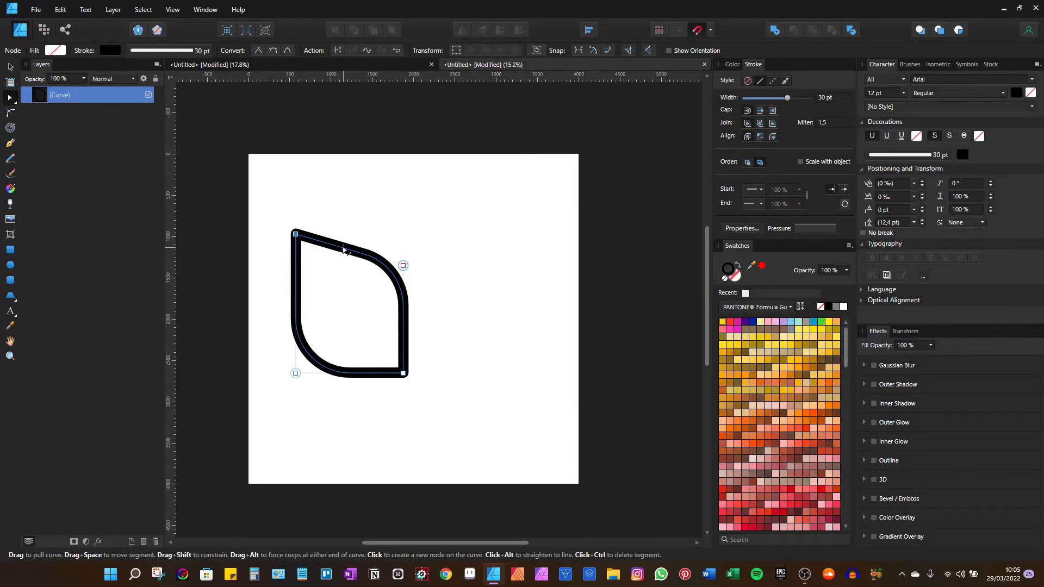
drag(344, 250, 345, 259)
scroll(344, 258, up, 3)
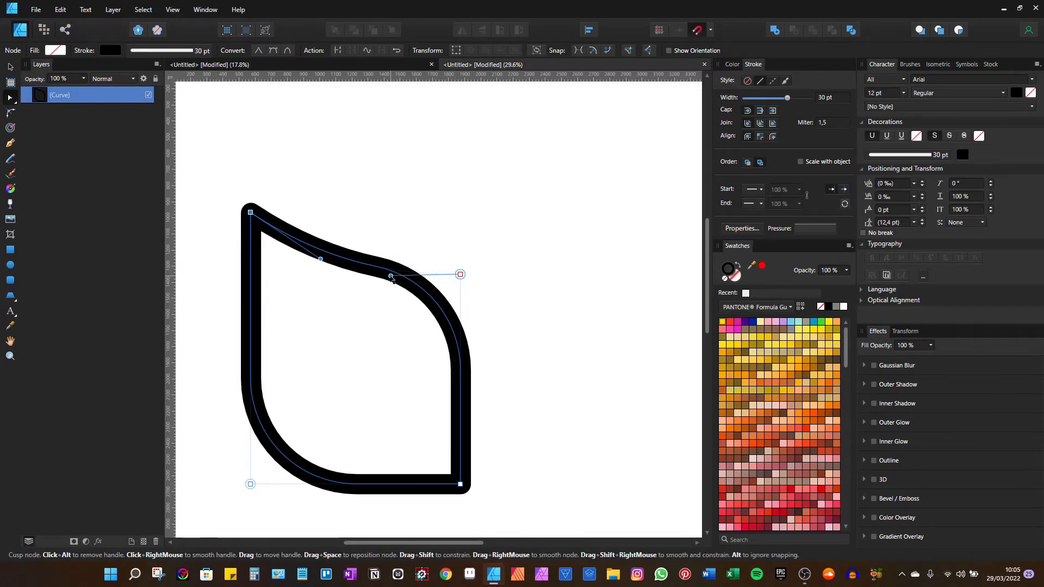
drag(391, 278, 397, 273)
scroll(398, 273, up, 3)
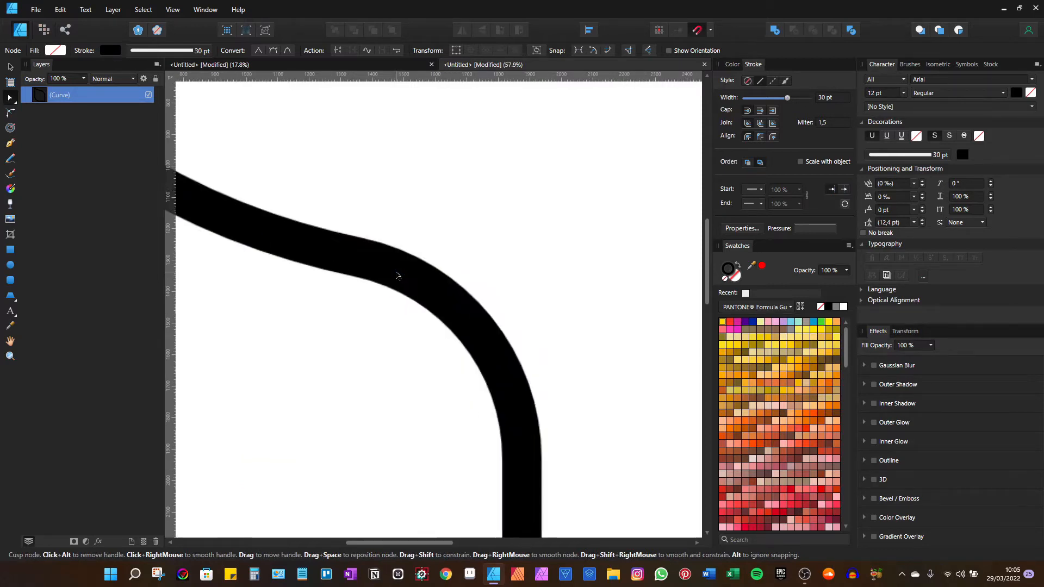
scroll(395, 273, down, 3)
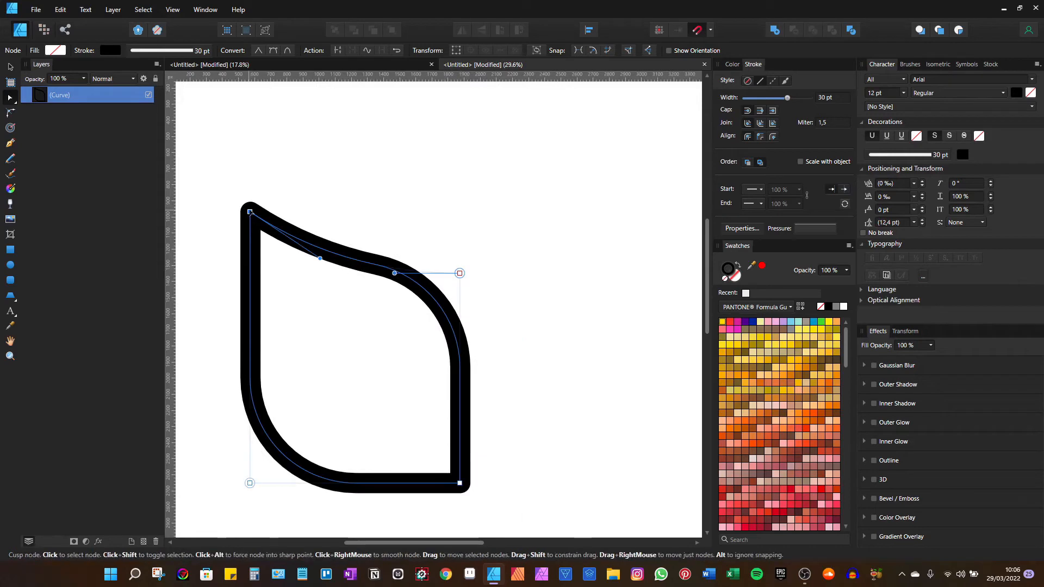
scroll(373, 239, down, 1)
scroll(373, 240, down, 2)
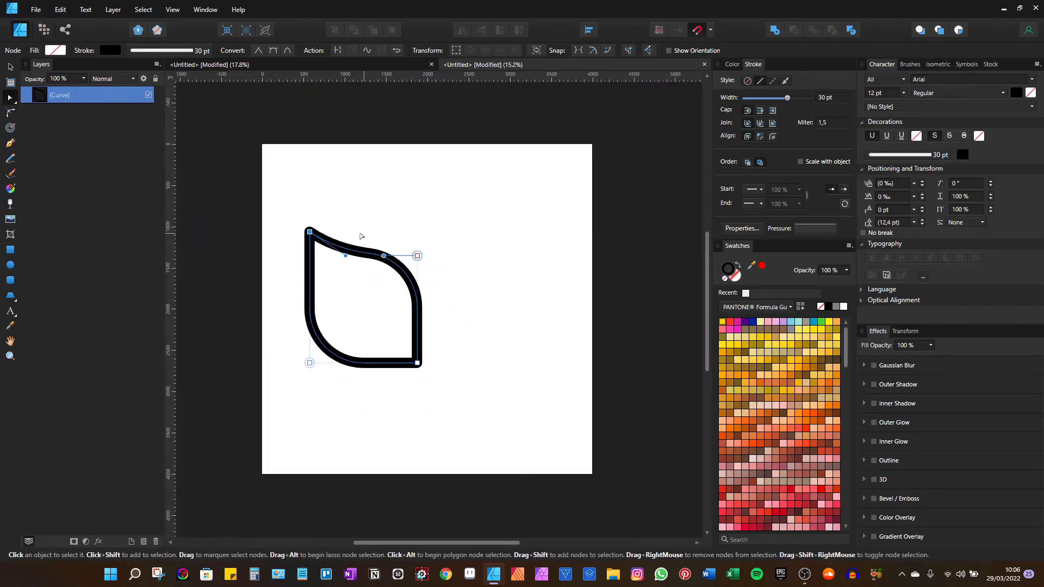
click(429, 239)
drag(429, 239, 424, 259)
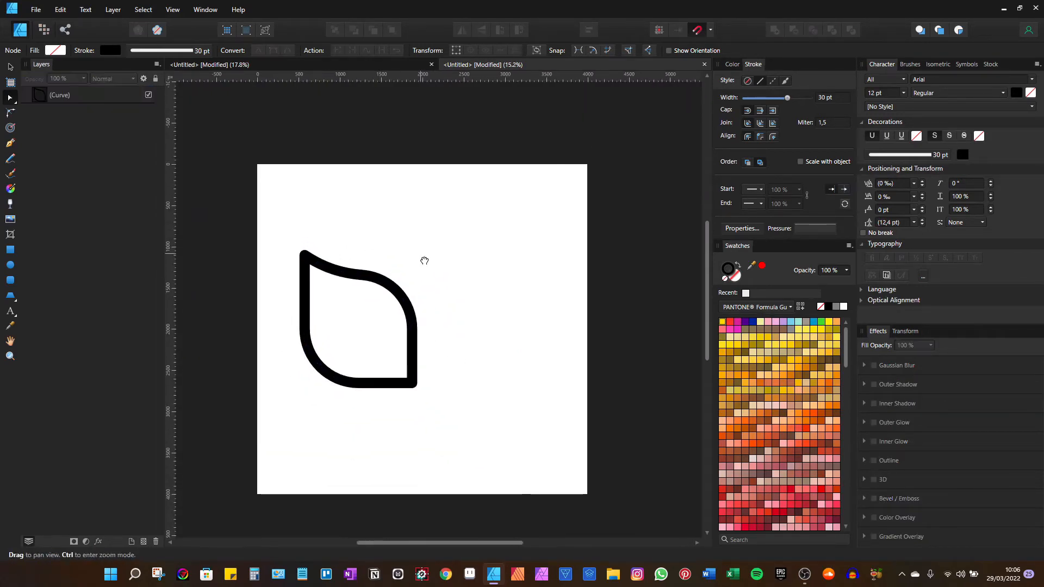
Move the whole leaf shape about 120 px down on the page.
key(v)
click(381, 281)
drag(382, 291, 379, 300)
click(427, 289)
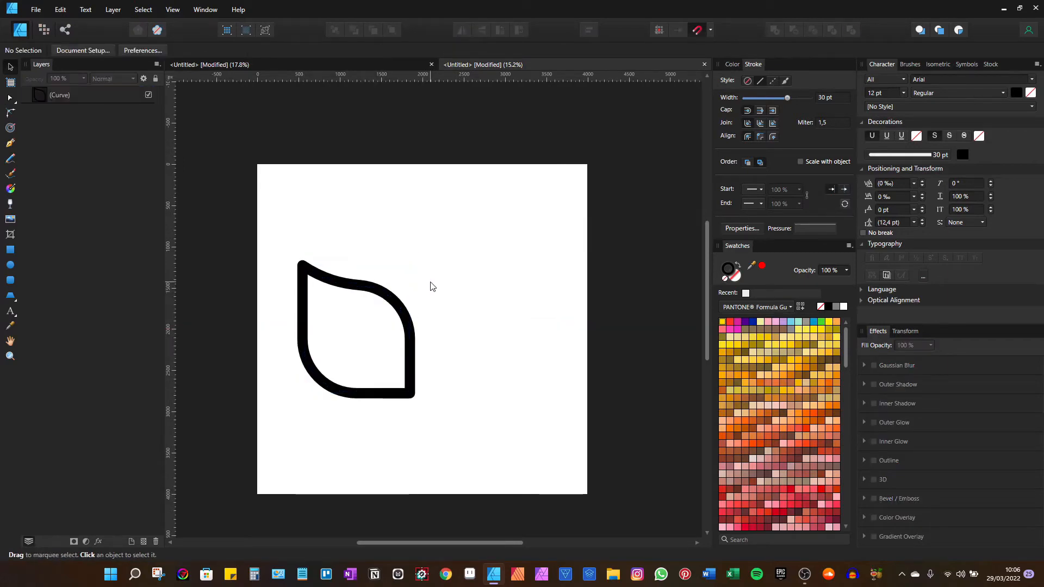
Place a horizontally flipped duplicate of the leaf against its right edge and shift both halves toward the page centre.
click(380, 298)
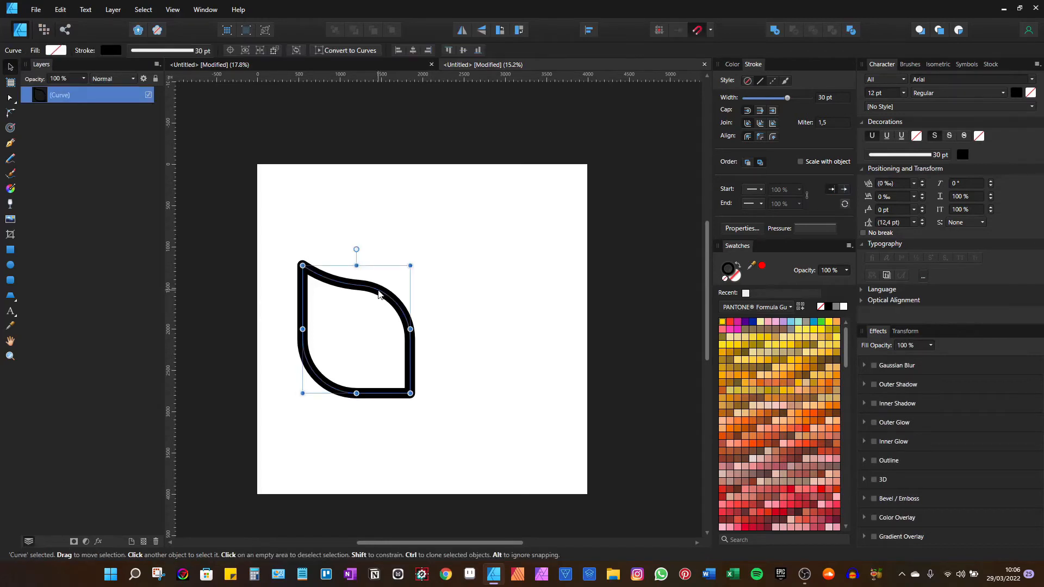
key(ctrl+j)
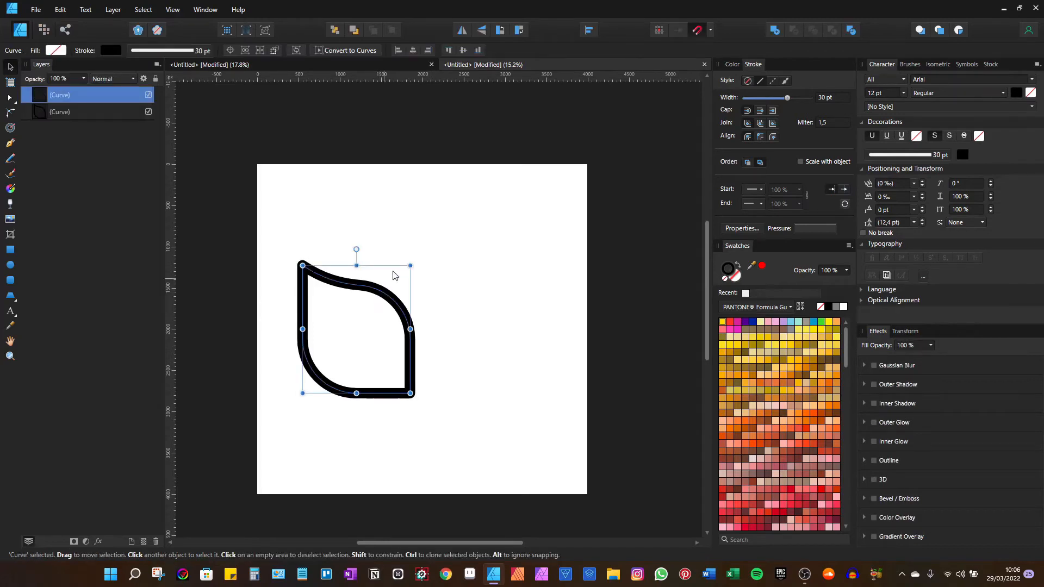
click(462, 31)
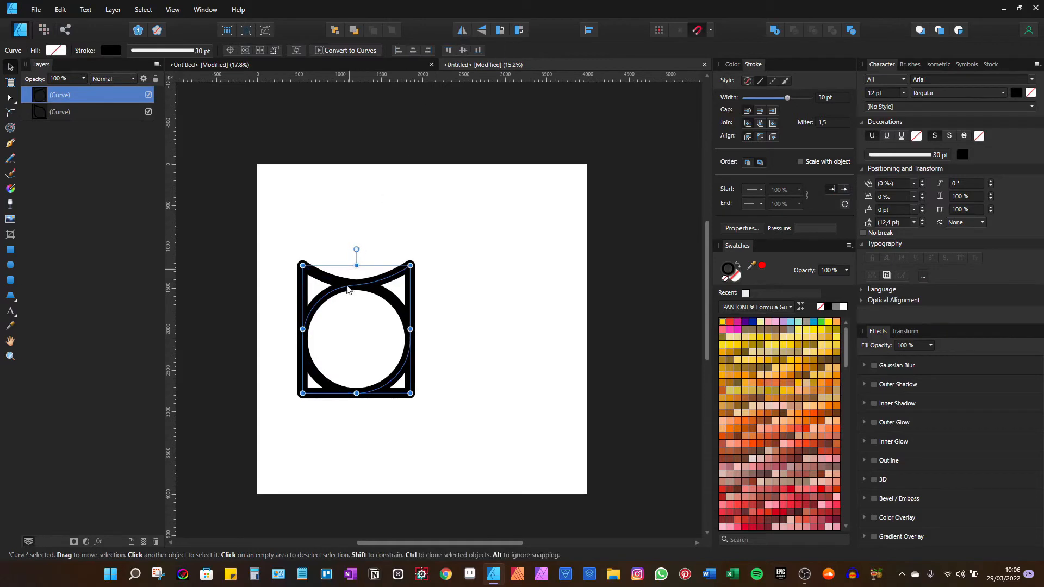
drag(340, 333, 423, 320)
shift+click(367, 294)
click(431, 231)
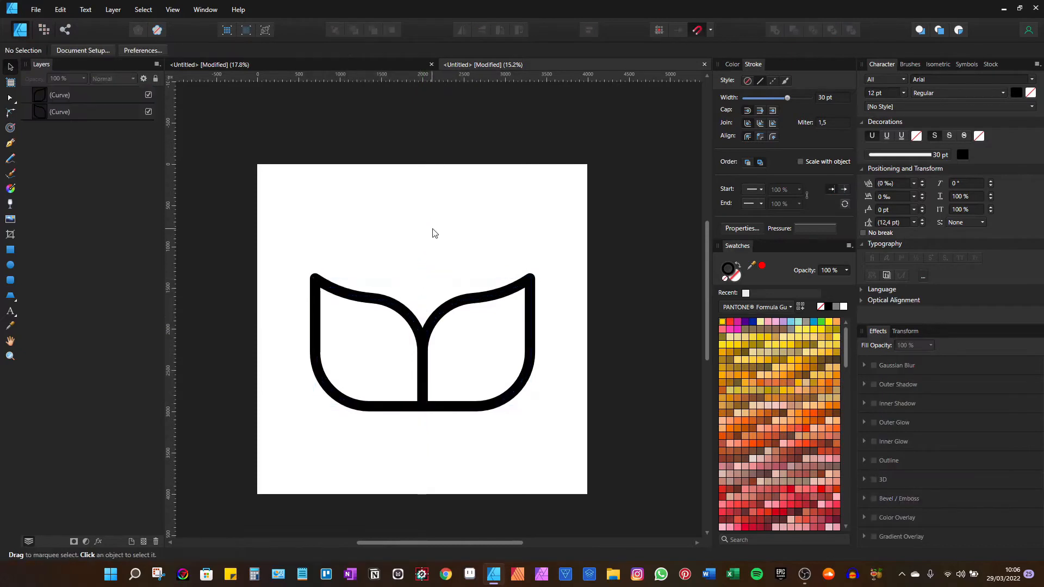
Duplicate the left leaf and scale the rearmost copy down to about 1050 px wide, keeping its right edge on the centre line.
click(381, 307)
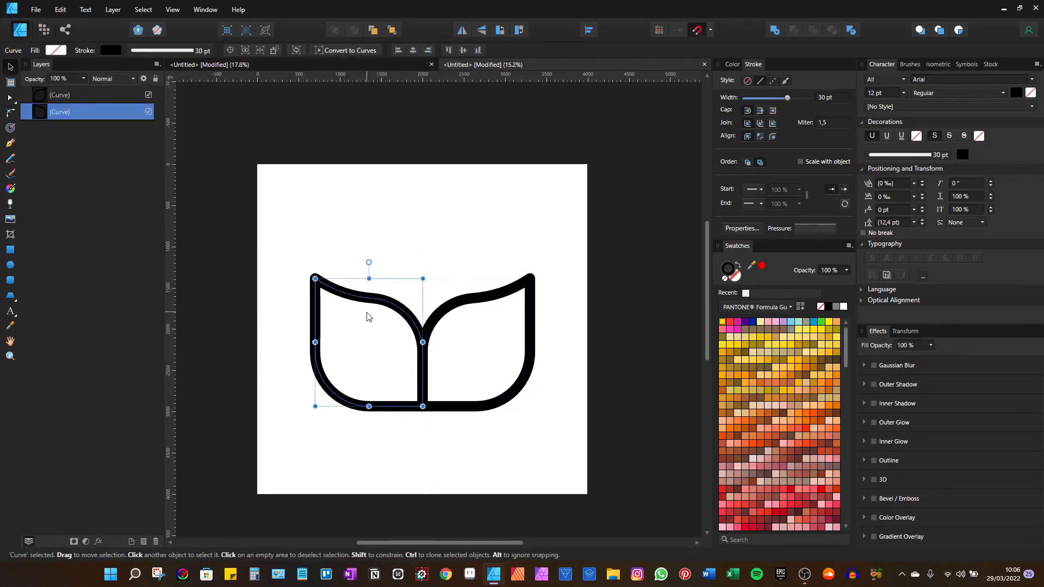
key(ctrl+j)
click(49, 129)
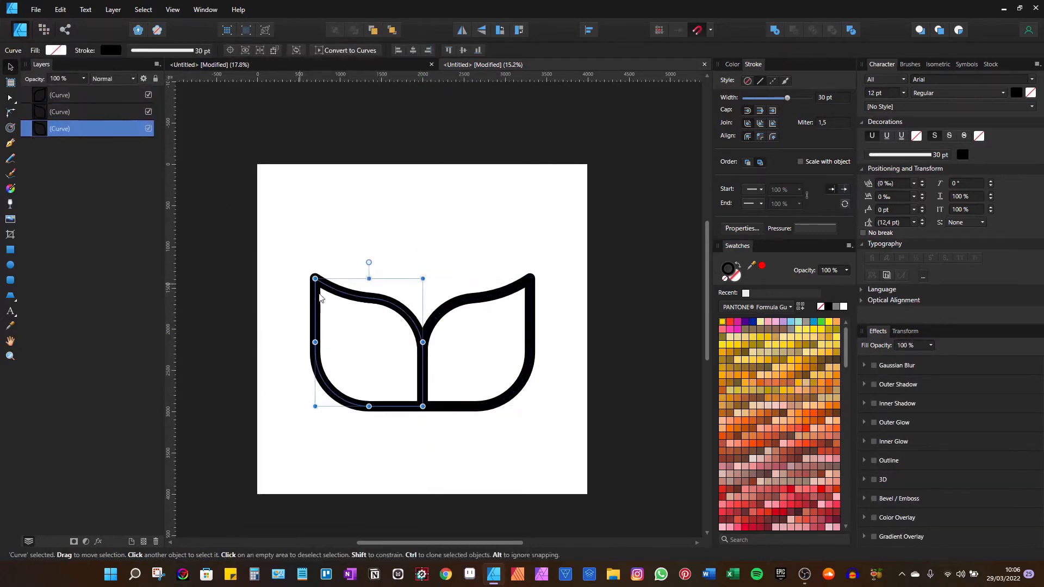
drag(409, 336, 409, 306)
drag(314, 244, 344, 263)
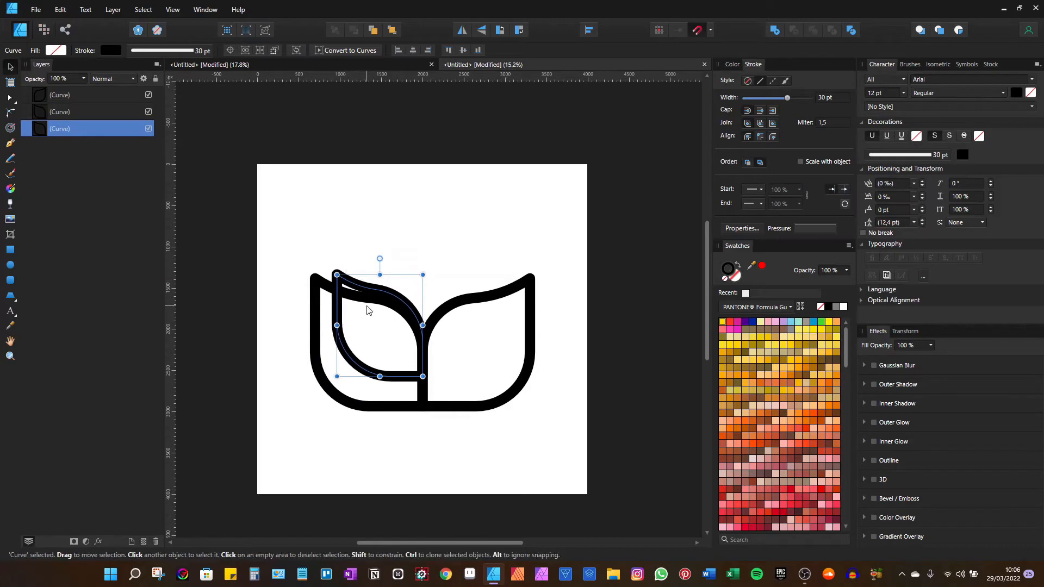
Raise the small rear leaf about 270 px along the centre line and shrink it to about 970 px wide.
drag(367, 310, 366, 289)
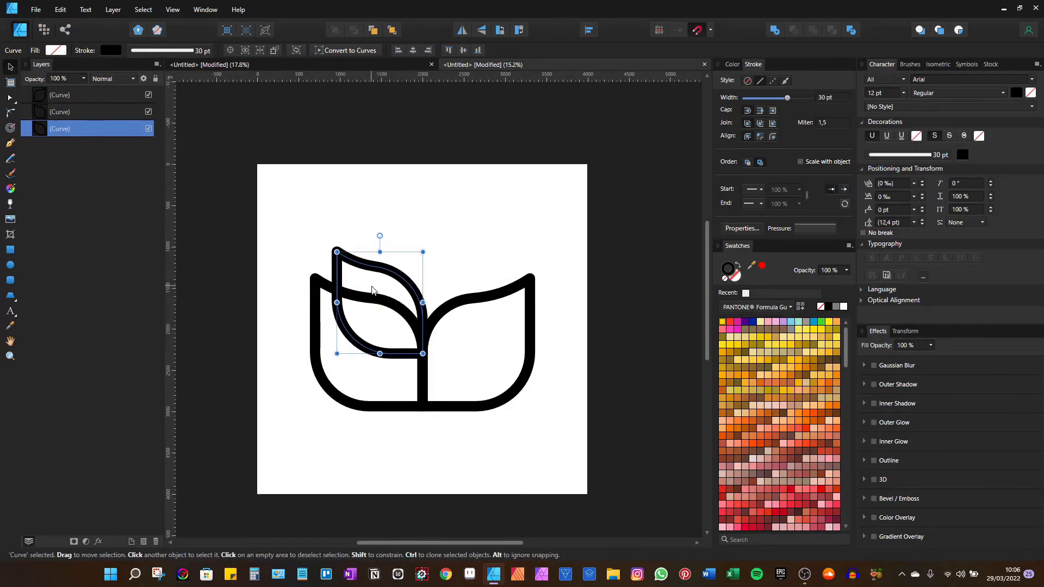
scroll(367, 288, up, 2)
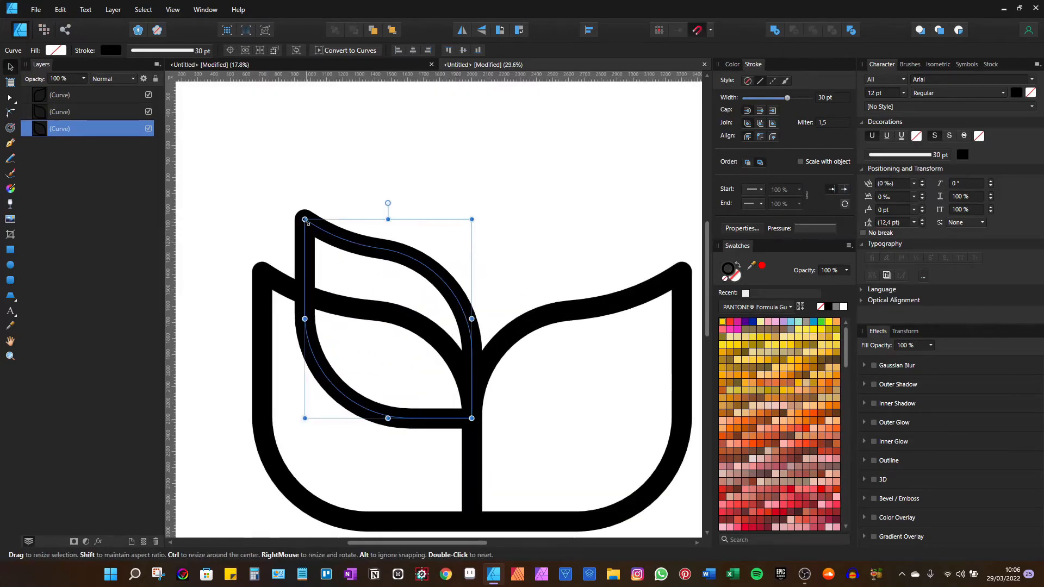
drag(308, 223, 328, 251)
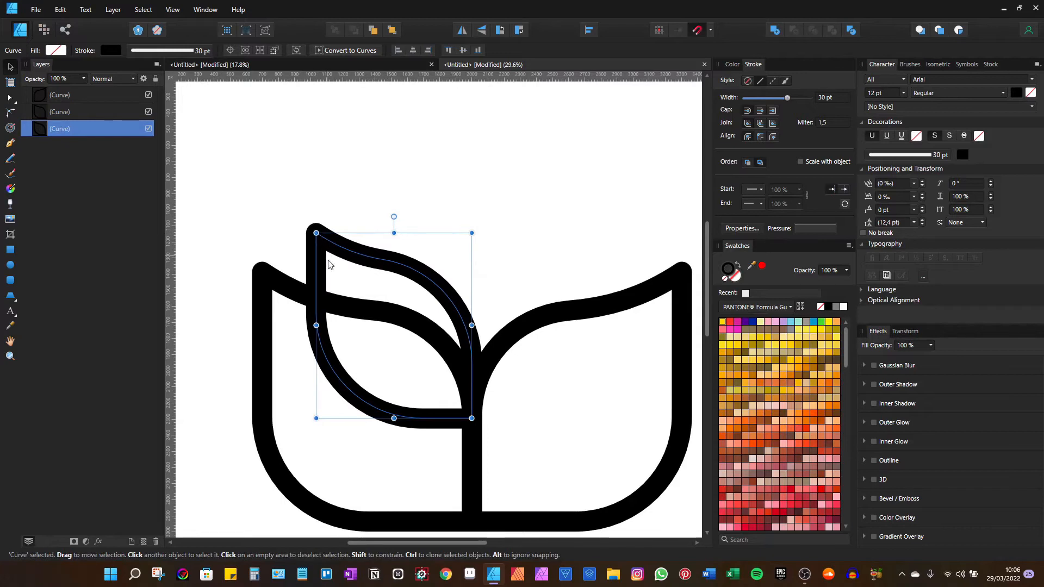
Raise the small rear leaf about 70 px and add a node on its outer vertical edge where the front leaf's upper outline crosses.
drag(346, 293, 334, 251)
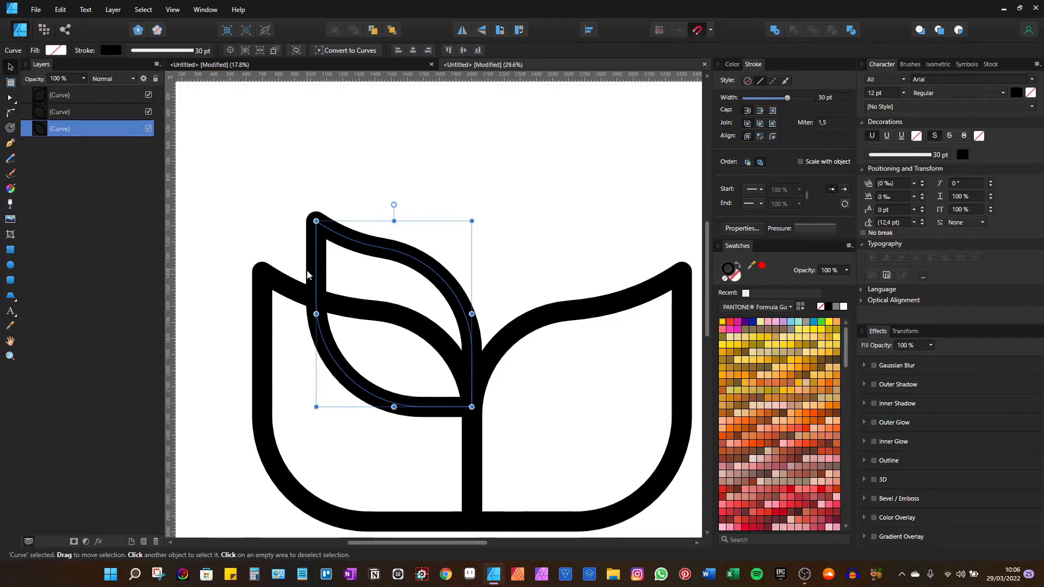
key(a)
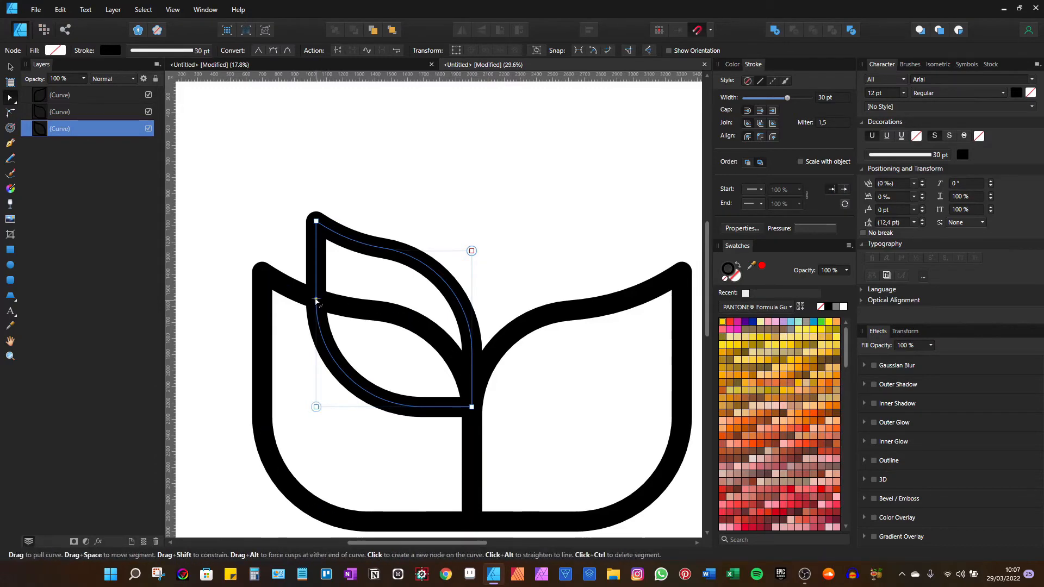
scroll(316, 300, up, 6)
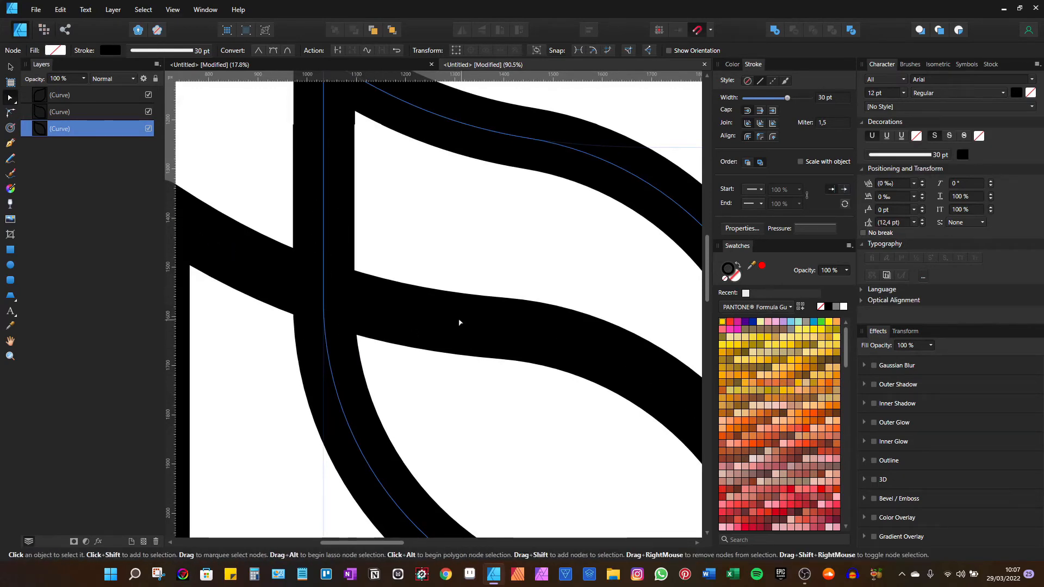
click(324, 294)
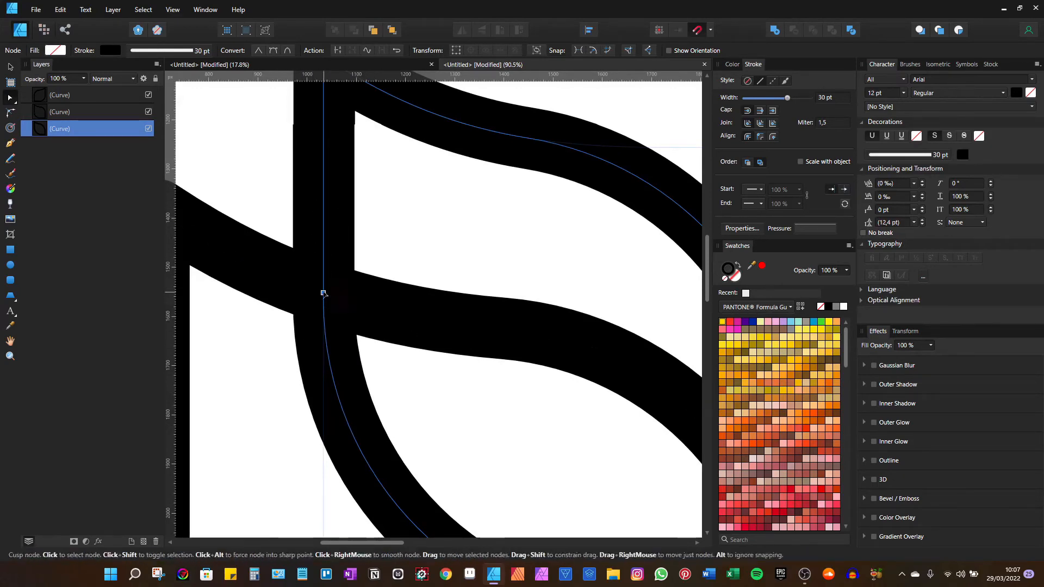
scroll(371, 311, down, 4)
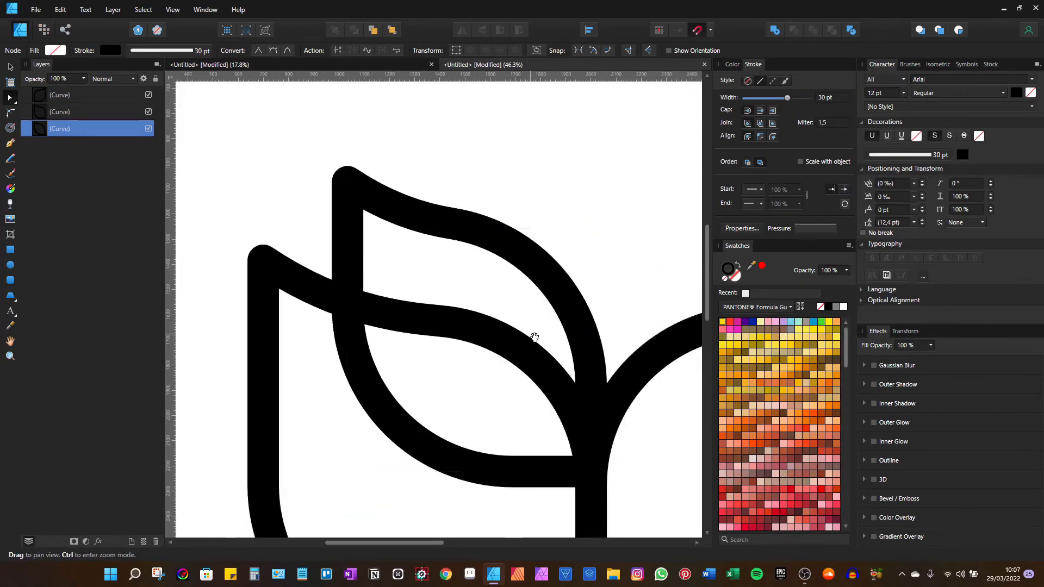
drag(531, 343, 461, 312)
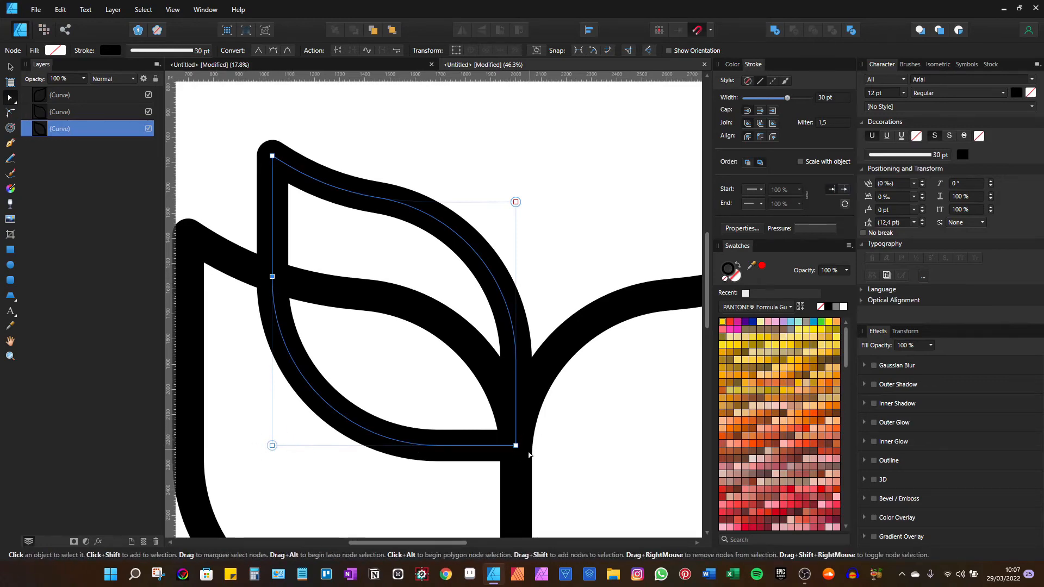
Break the rear leaf's curve at the new node and its lower corners, and delete the two segments overlapping the front leaf.
drag(578, 492, 202, 263)
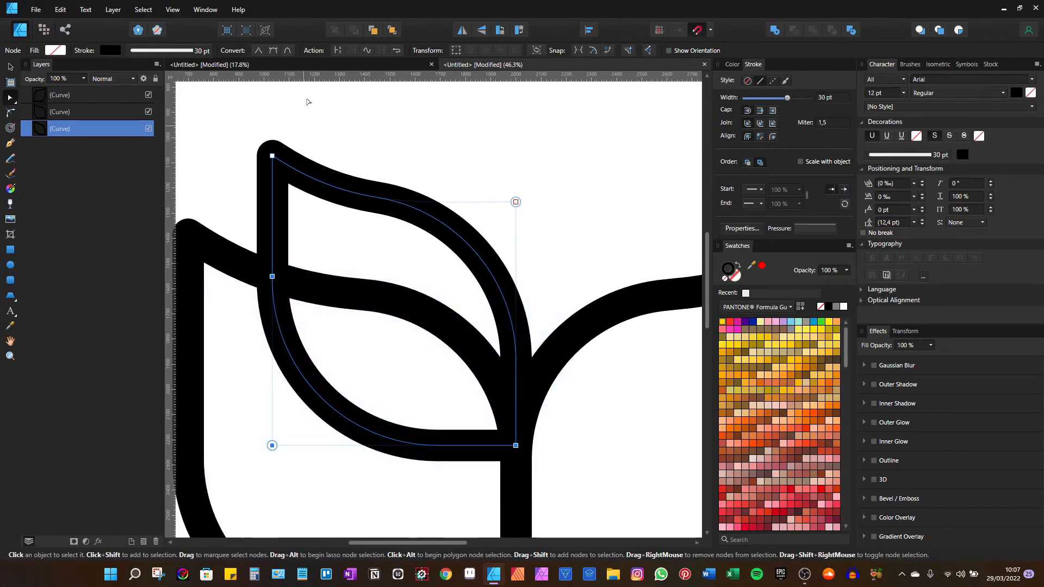
click(338, 51)
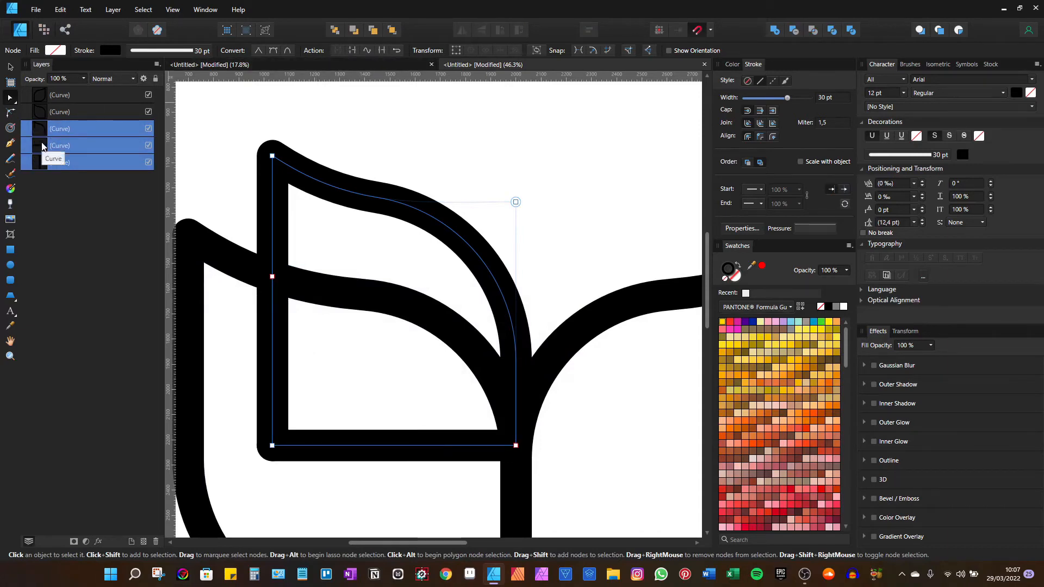
click(43, 146)
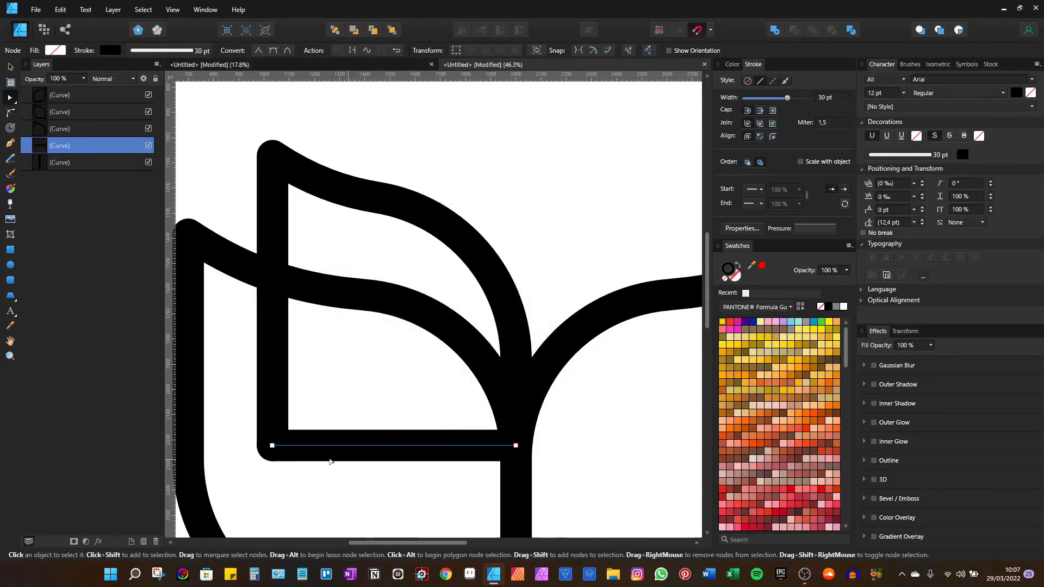
key(Delete)
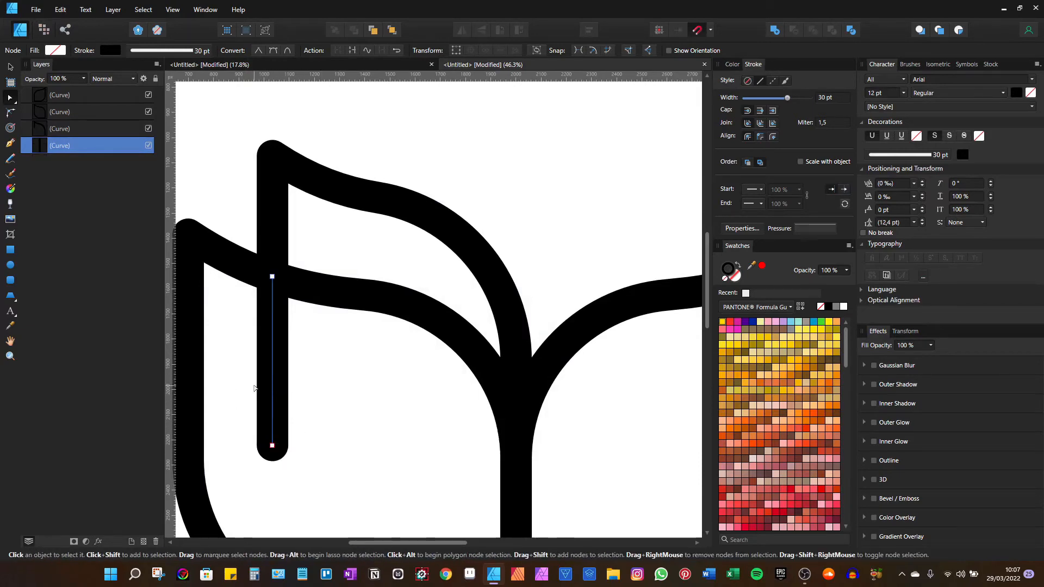
key(Delete)
scroll(385, 285, down, 2)
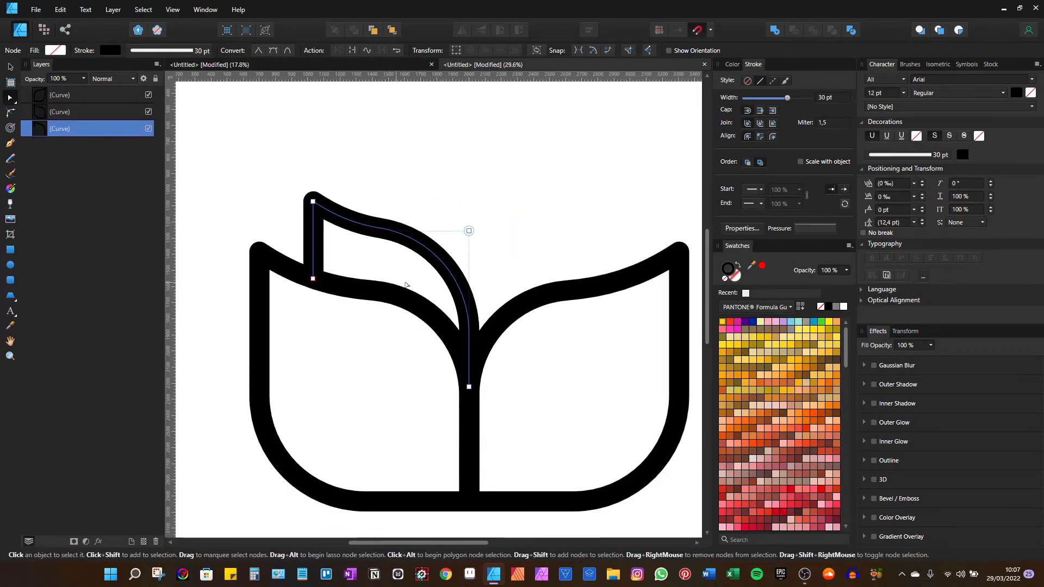
Duplicate the trimmed rear leaf, flip the copy horizontally, and place it against the centre line behind the other front leaf.
key(c)
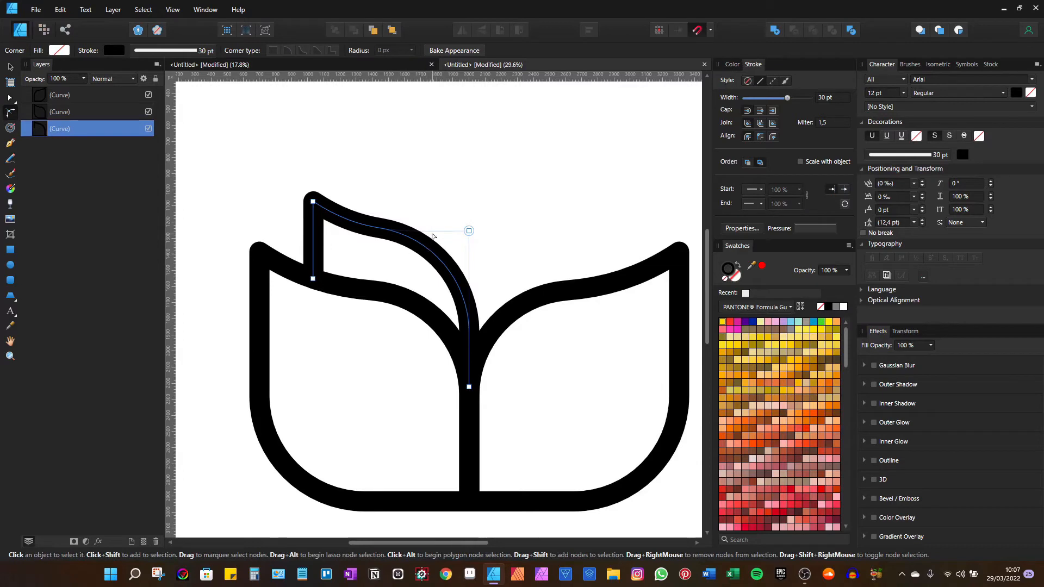
key(ctrl+j)
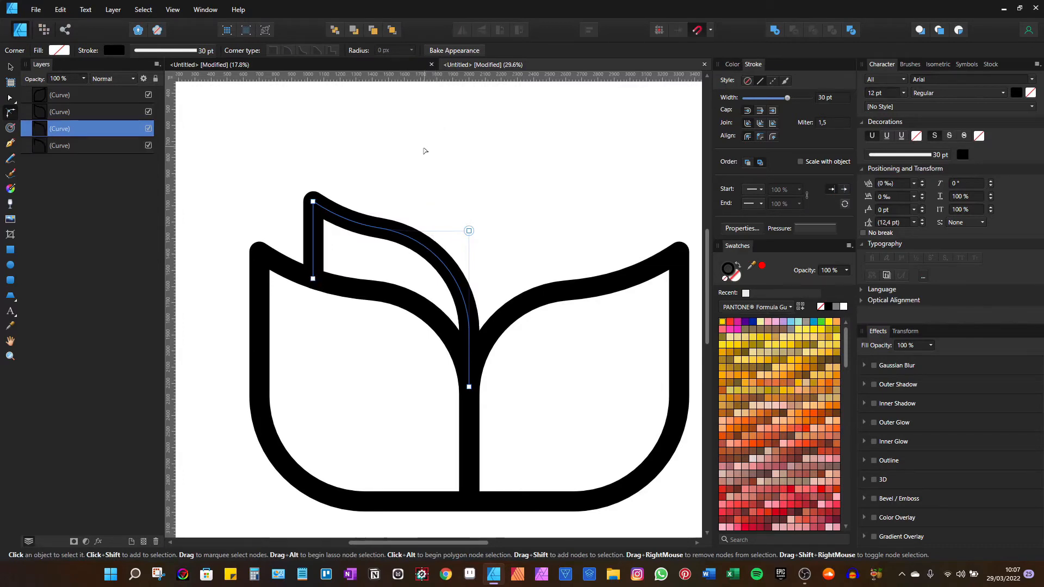
click(10, 67)
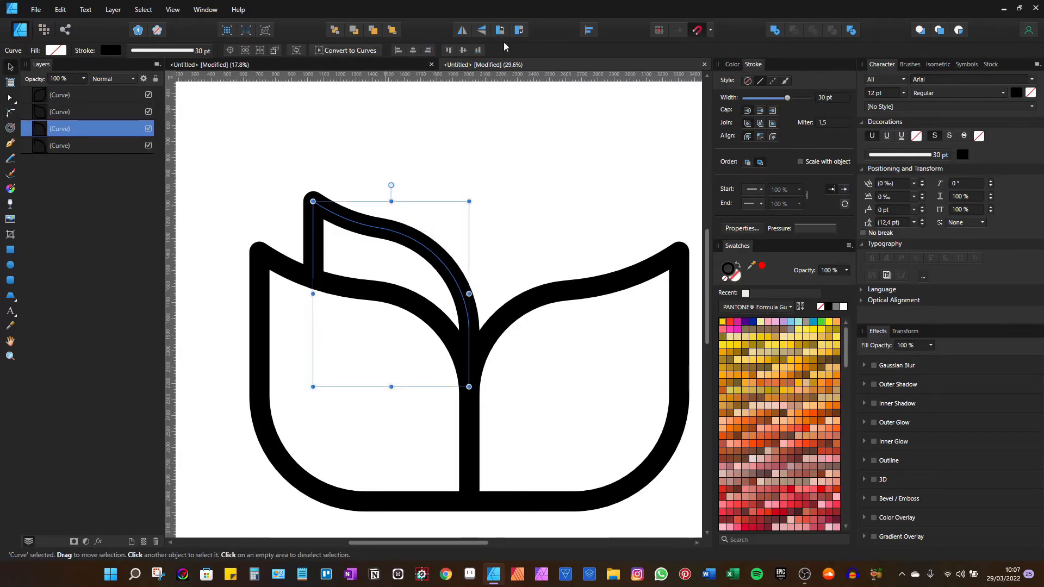
click(461, 31)
drag(338, 244, 466, 244)
scroll(510, 234, down, 2)
click(539, 186)
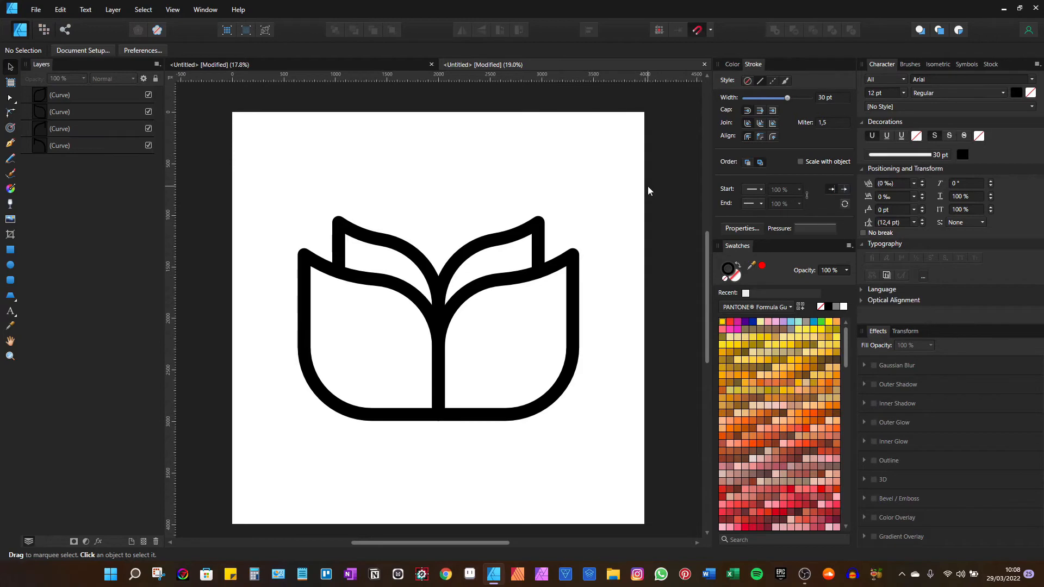
Select all four curves of the icon and bake the appearance of their rounded corners.
drag(667, 179, 239, 466)
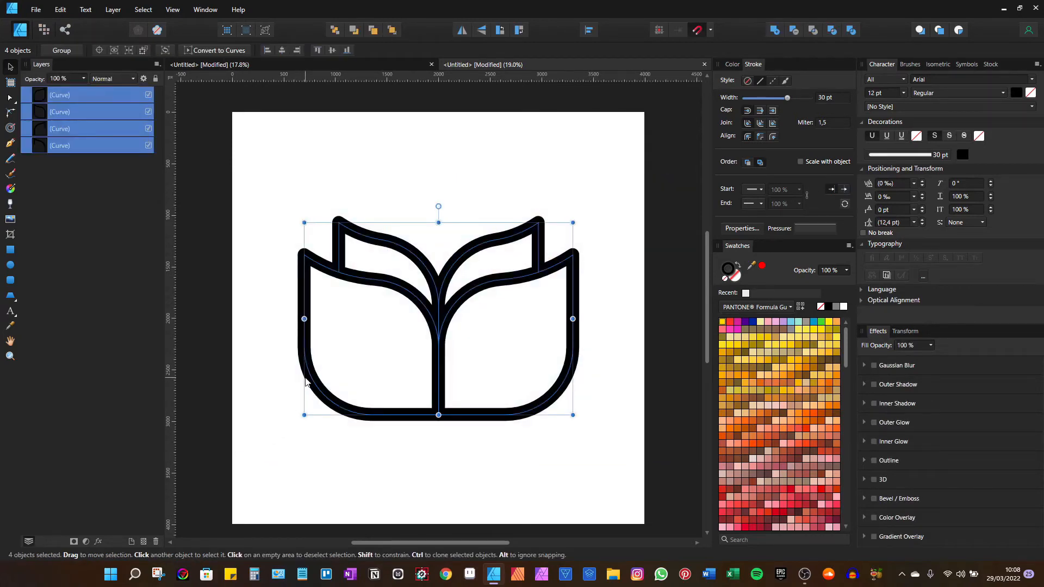
key(a)
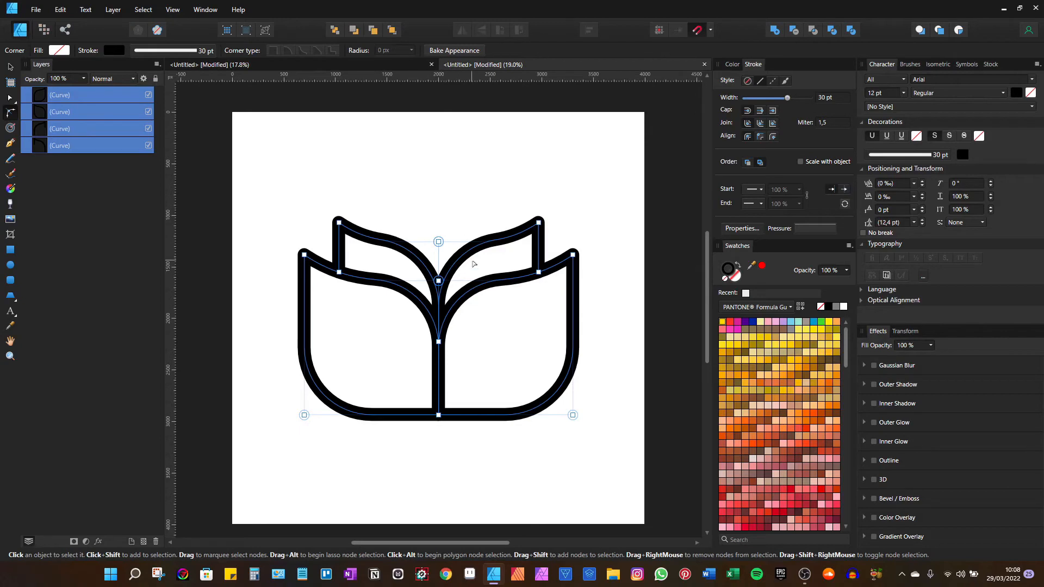
scroll(572, 418, up, 1)
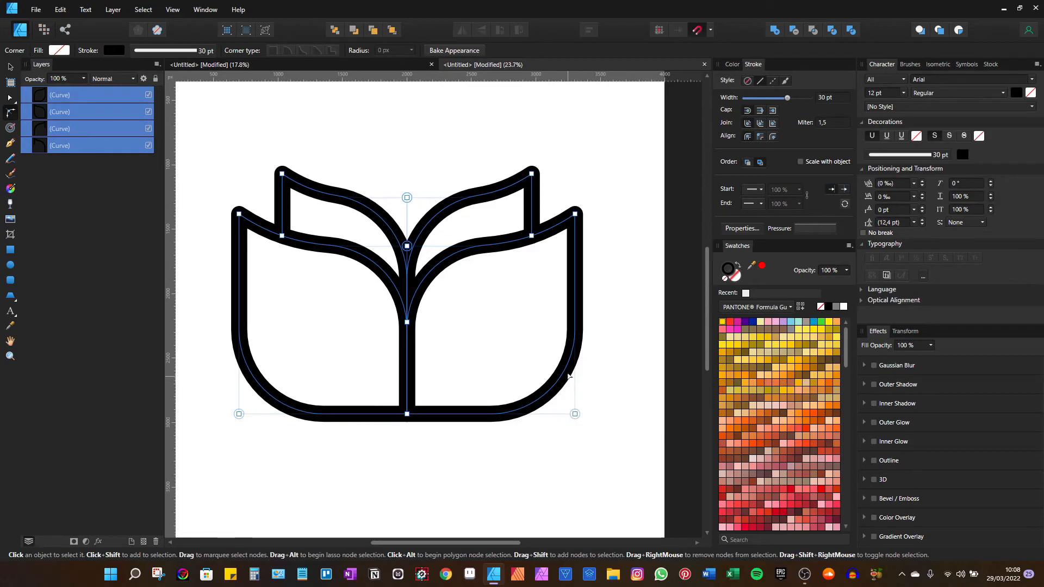
scroll(567, 370, up, 2)
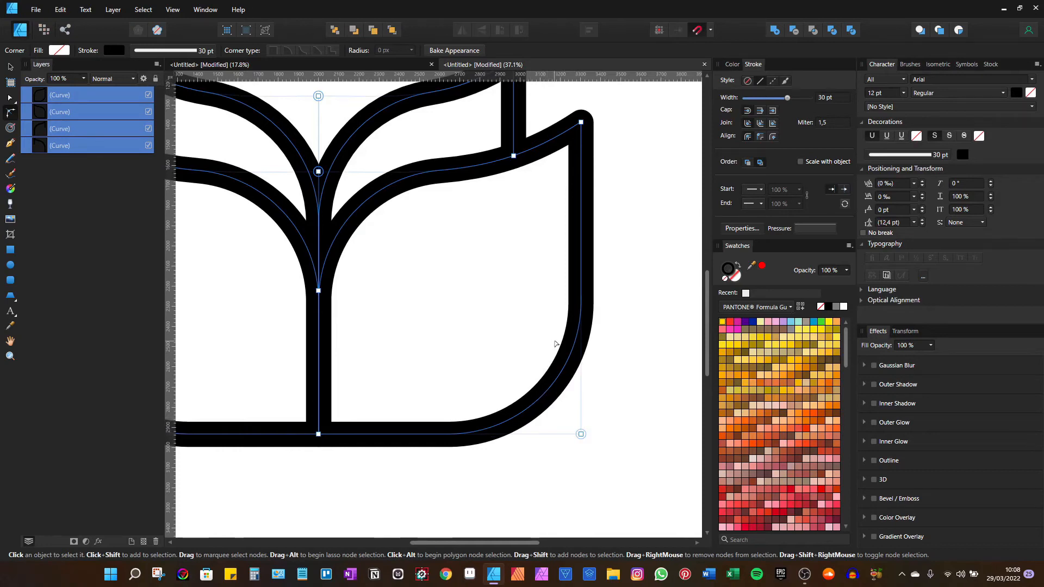
scroll(542, 360, down, 3)
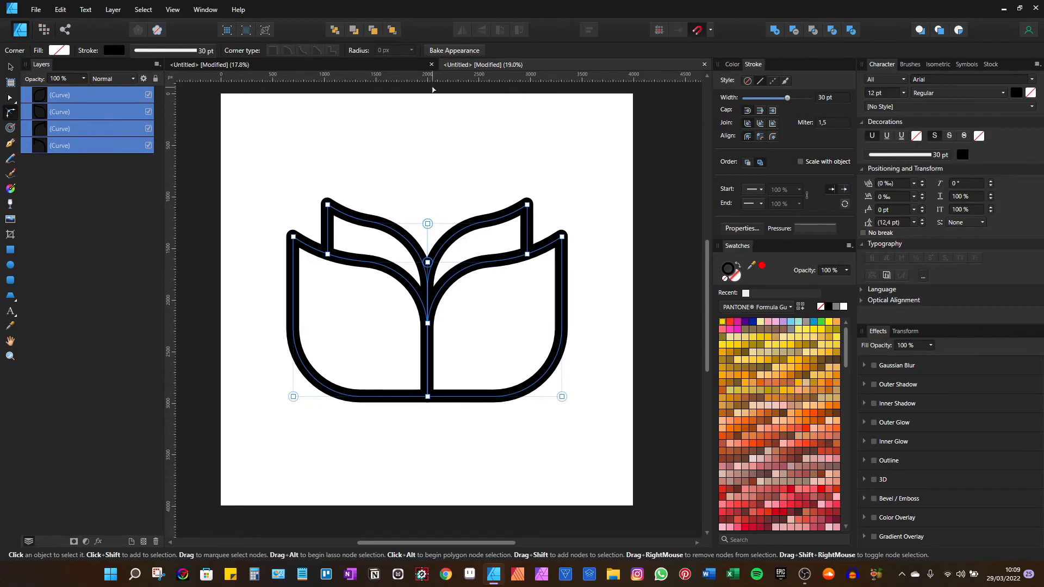
click(451, 51)
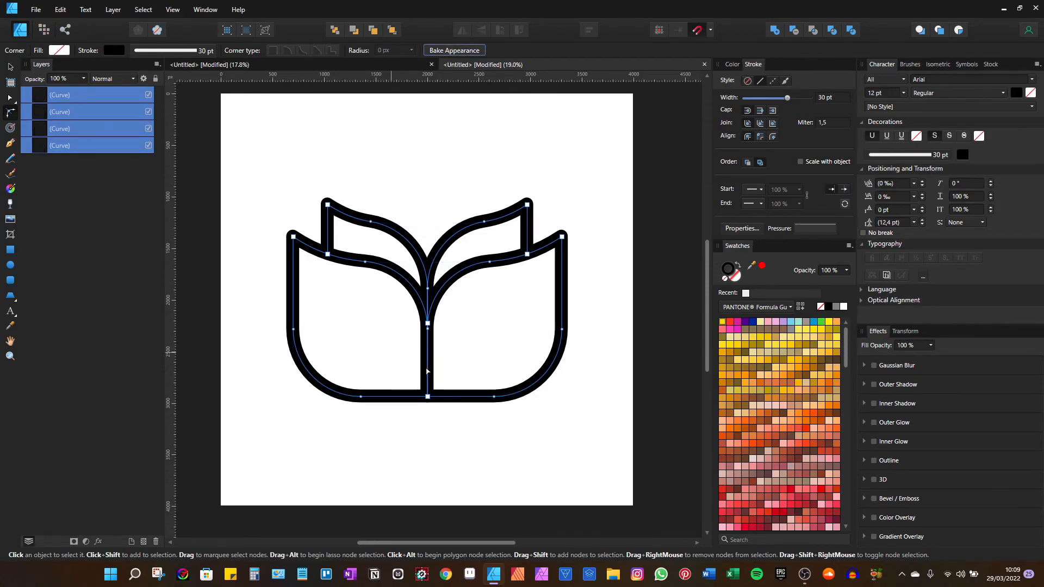
scroll(549, 396, up, 2)
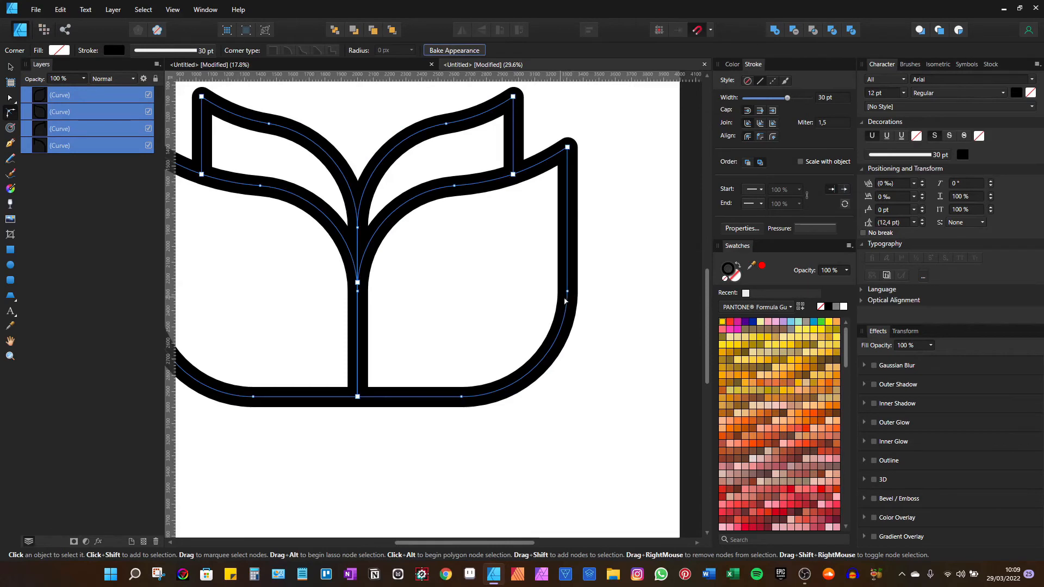
scroll(365, 279, up, 1)
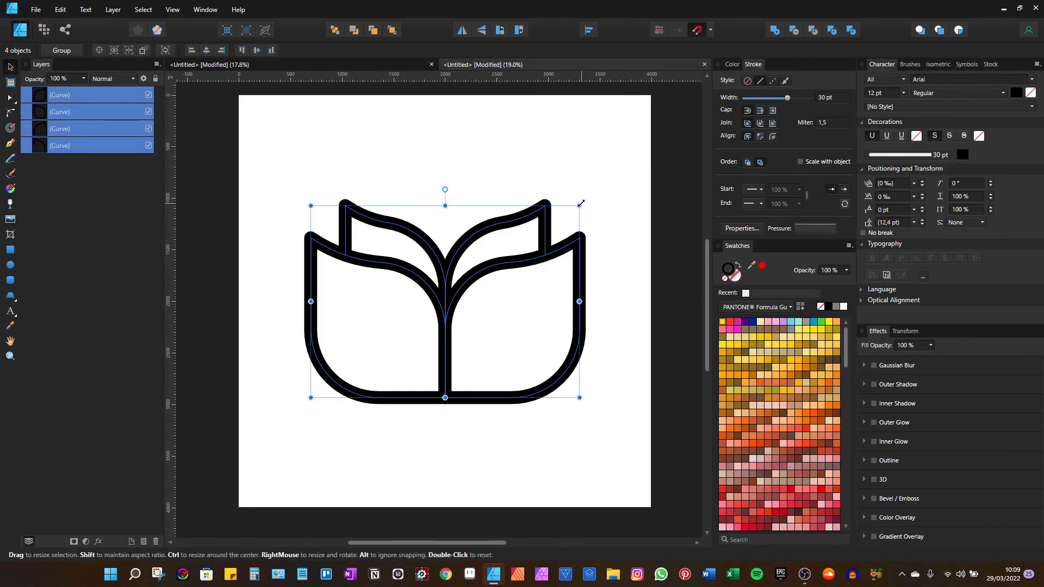
drag(580, 204, 345, 352)
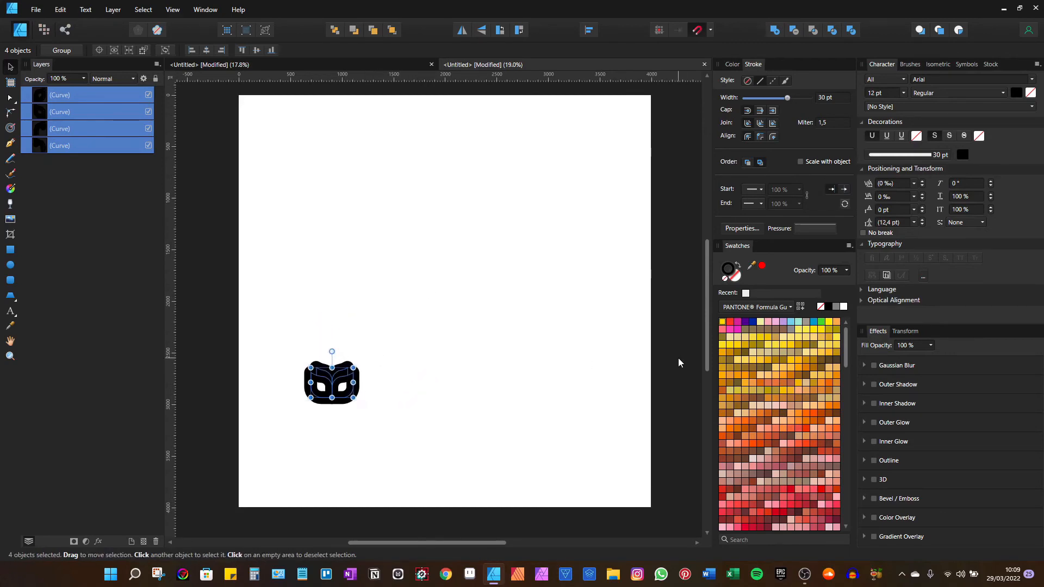
key(alt)
key(ctrl+z)
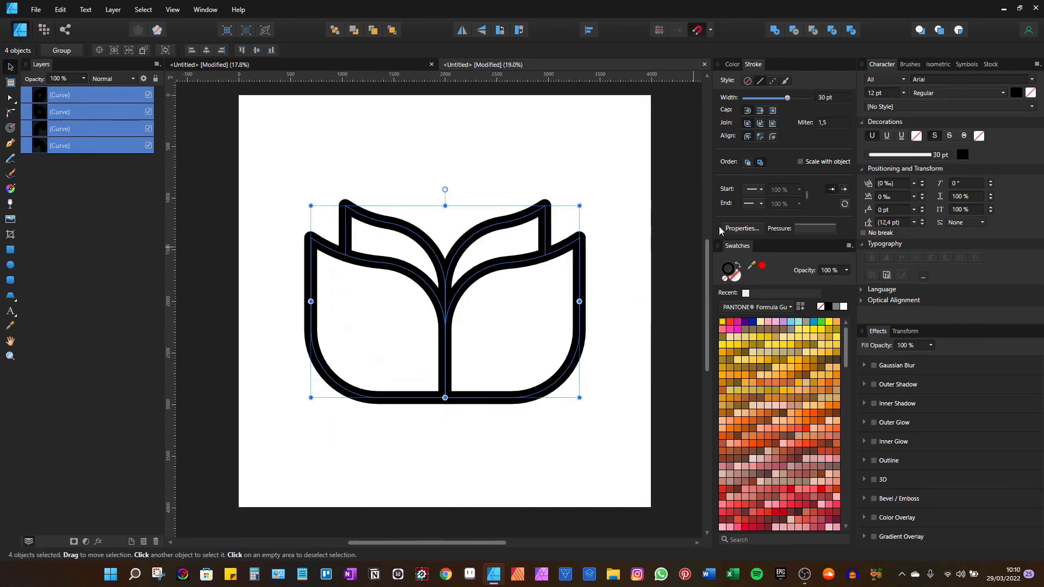
Make the strokes scale with the object, shrink the icon to about 820 px wide, and place it mid-height in the page's left part.
click(815, 160)
drag(579, 206, 391, 305)
drag(386, 366, 366, 305)
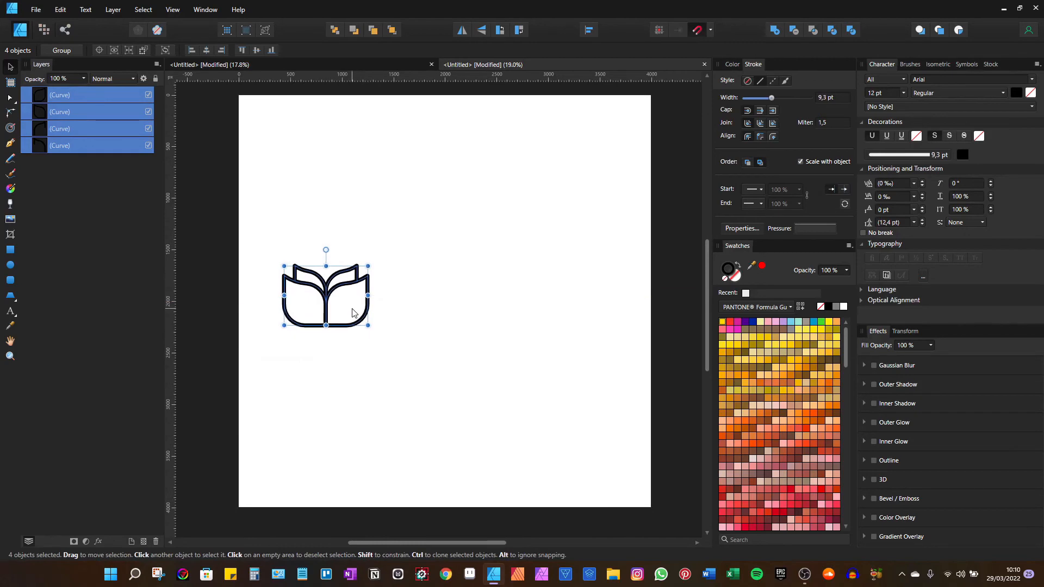
drag(353, 308, 357, 314)
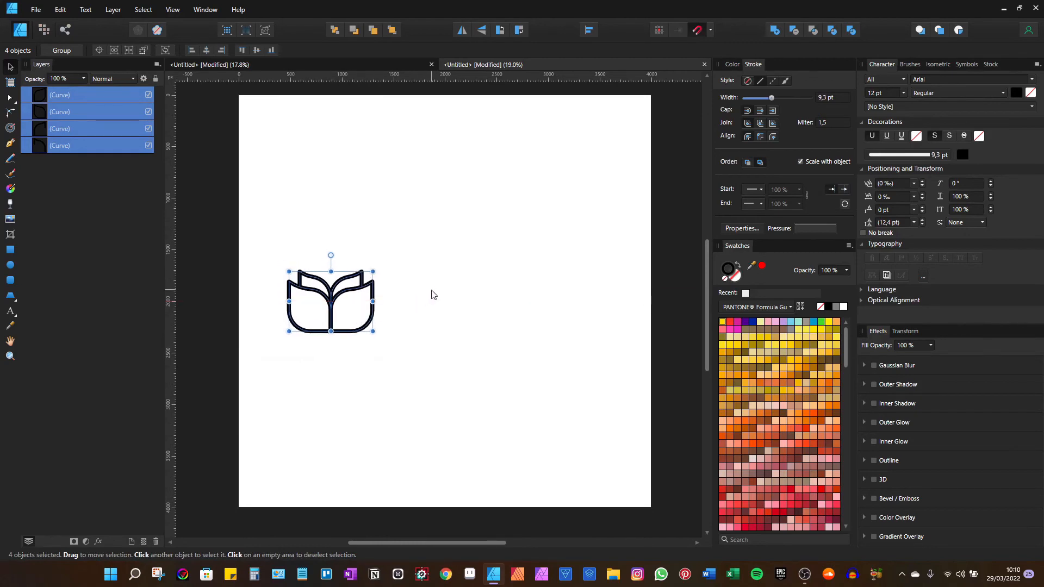
click(432, 293)
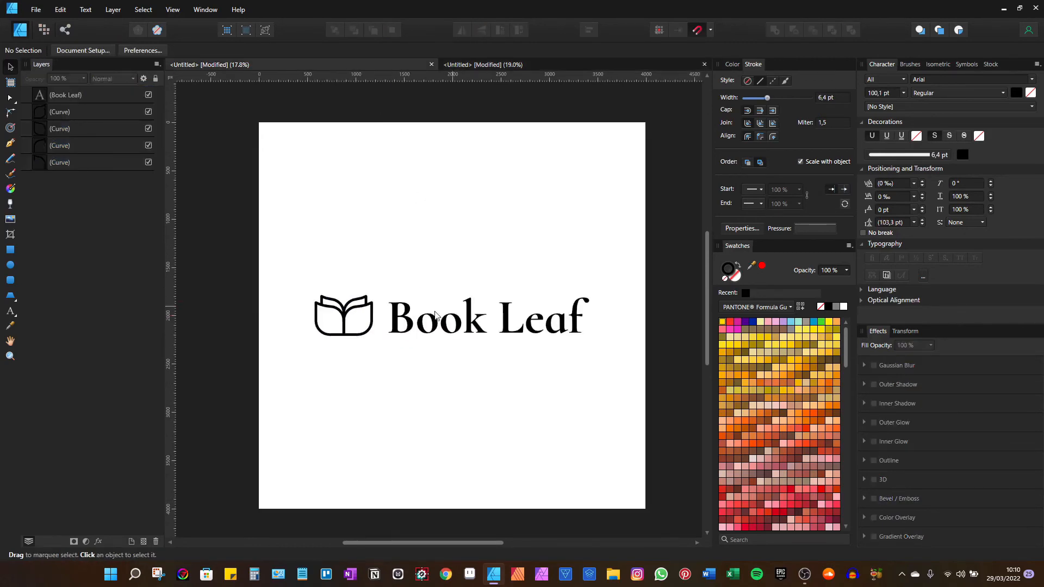
Copy the Book Leaf text from the other open document into this one and place it just right of the icon.
click(466, 311)
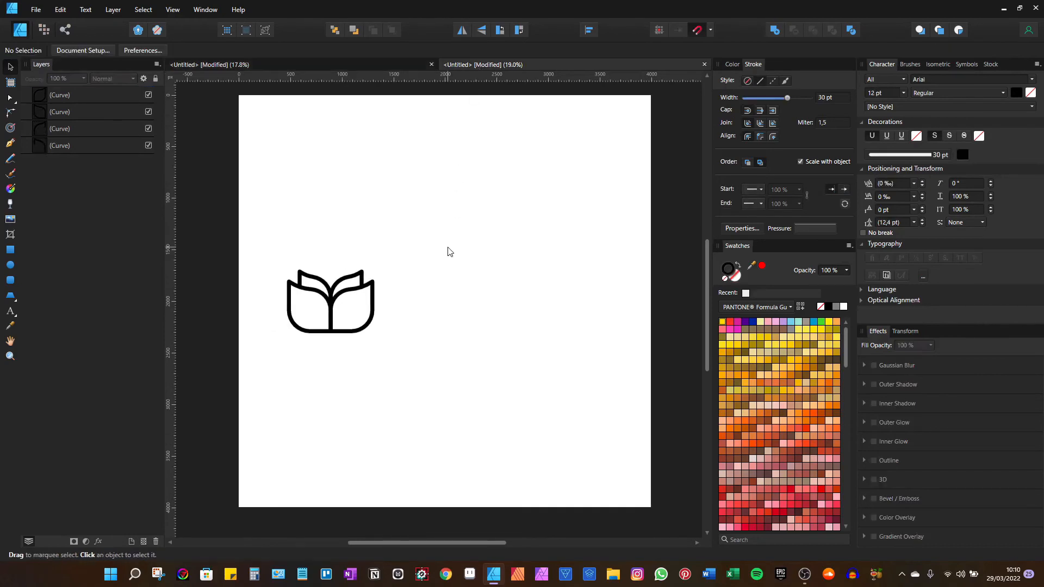
key(ctrl+v)
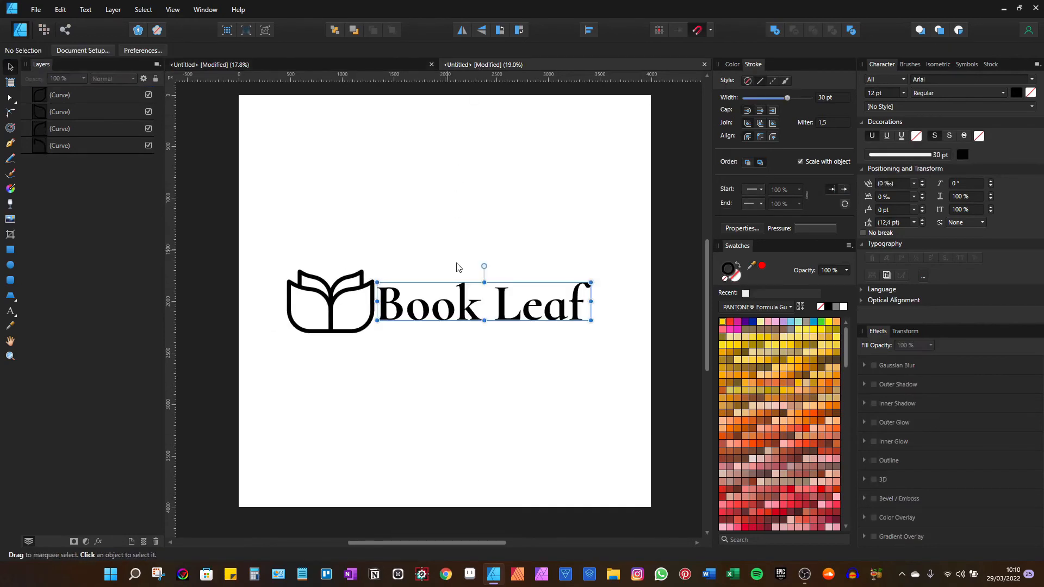
drag(479, 306, 494, 306)
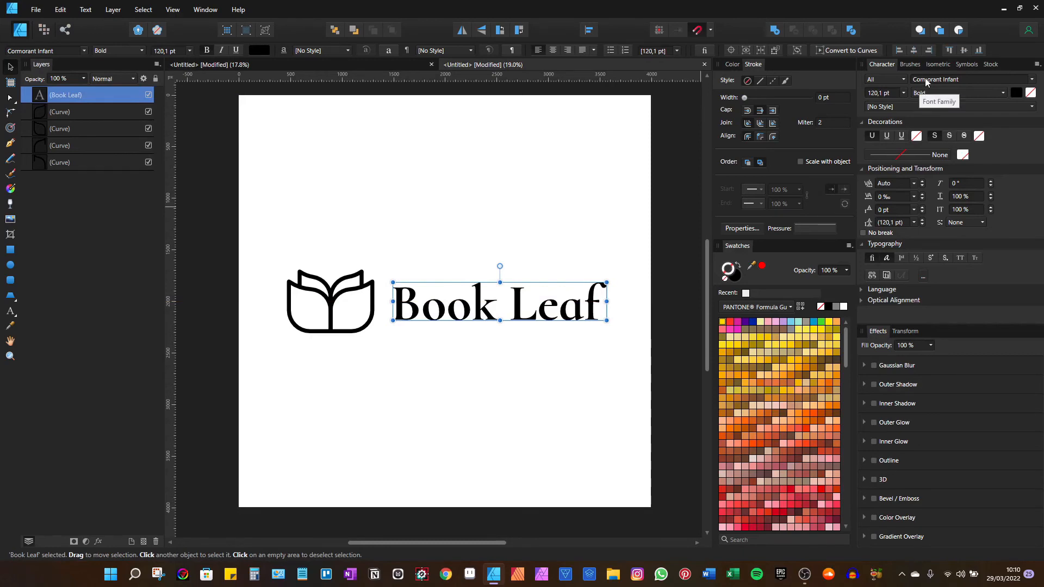
Check the Book Leaf text's font family and its available styles in the font list, leaving the text deselected.
click(1028, 81)
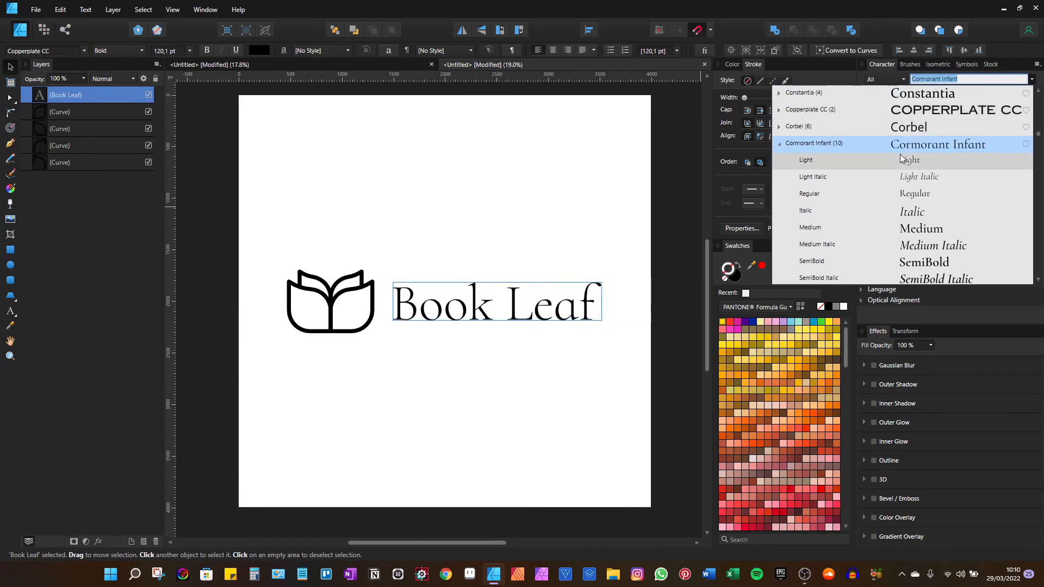
click(779, 144)
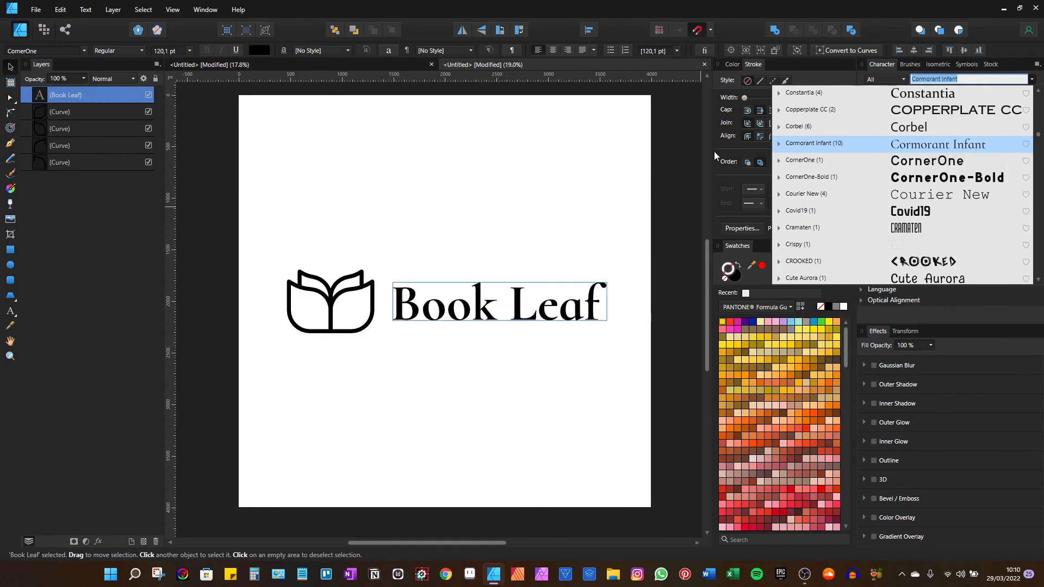
click(683, 166)
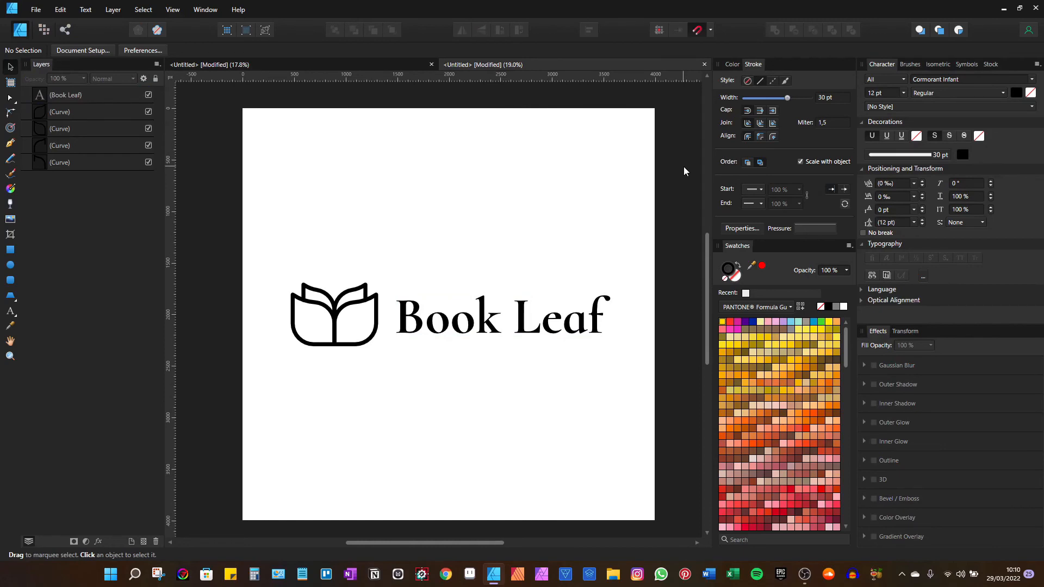